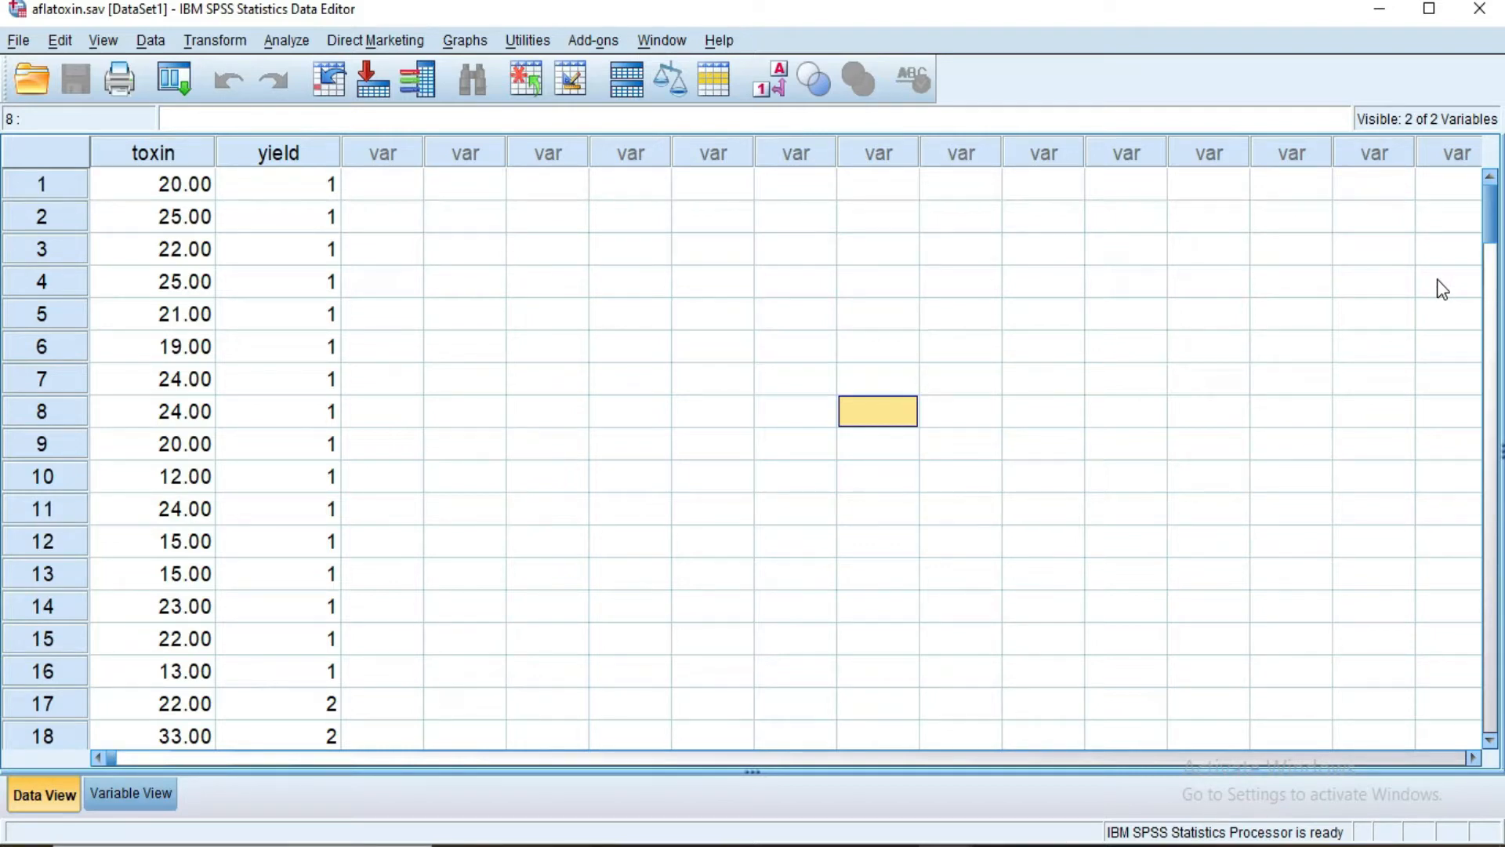
Step: Look through the toxin and yield records of aflatoxin.sav, and bring up the behavior.sav dataset
mouse_move(1495, 227)
mouse_down()
mouse_move(1495, 397)
mouse_move(1480, 215)
mouse_up()
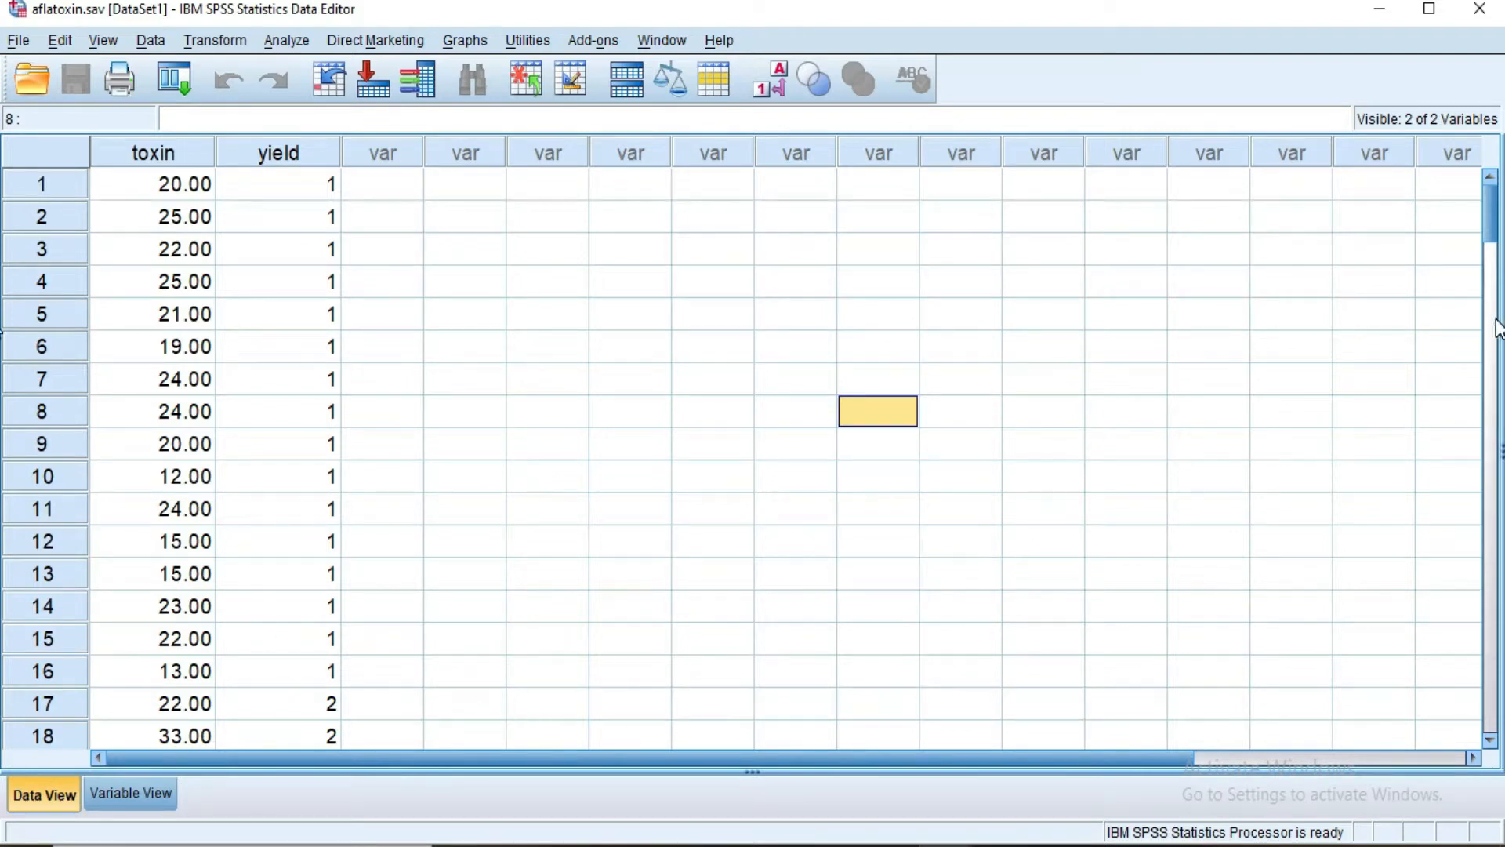
mouse_move(1487, 228)
mouse_down()
mouse_move(1497, 538)
mouse_move(1487, 230)
mouse_up()
click(1481, 223)
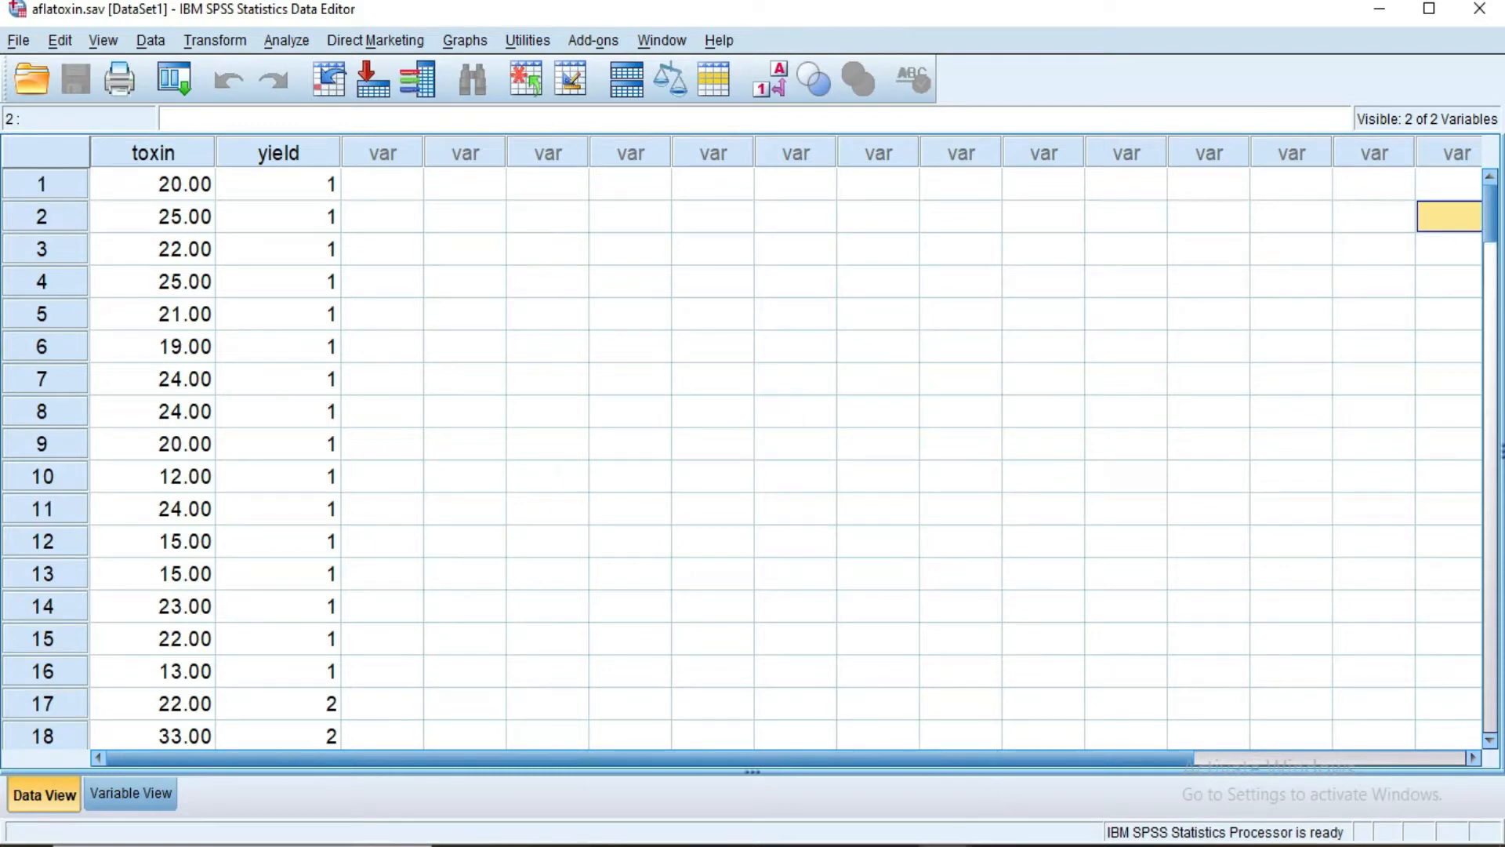
mouse_move(959, 843)
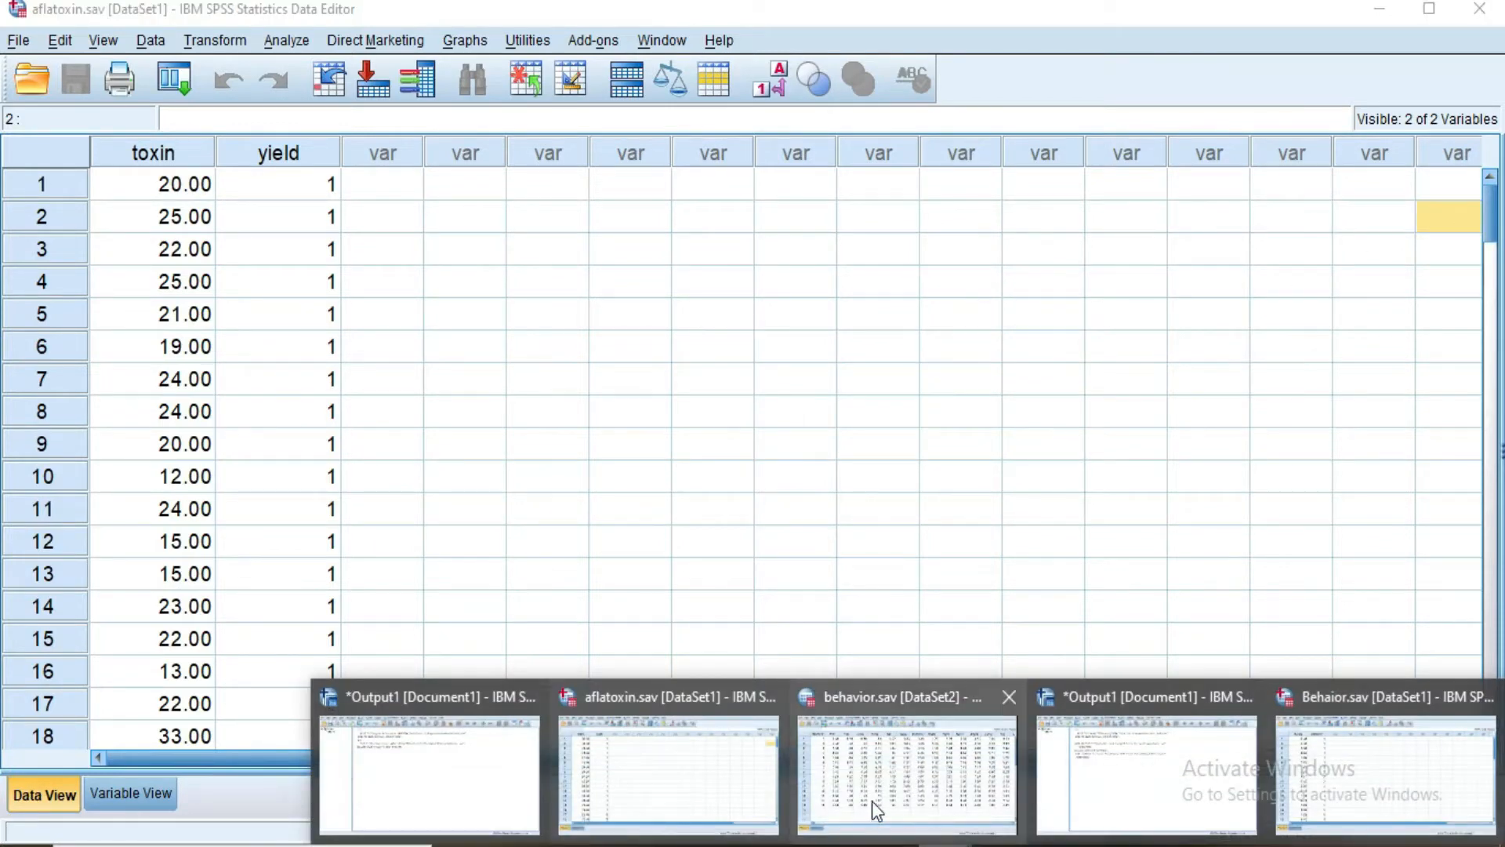
click(901, 778)
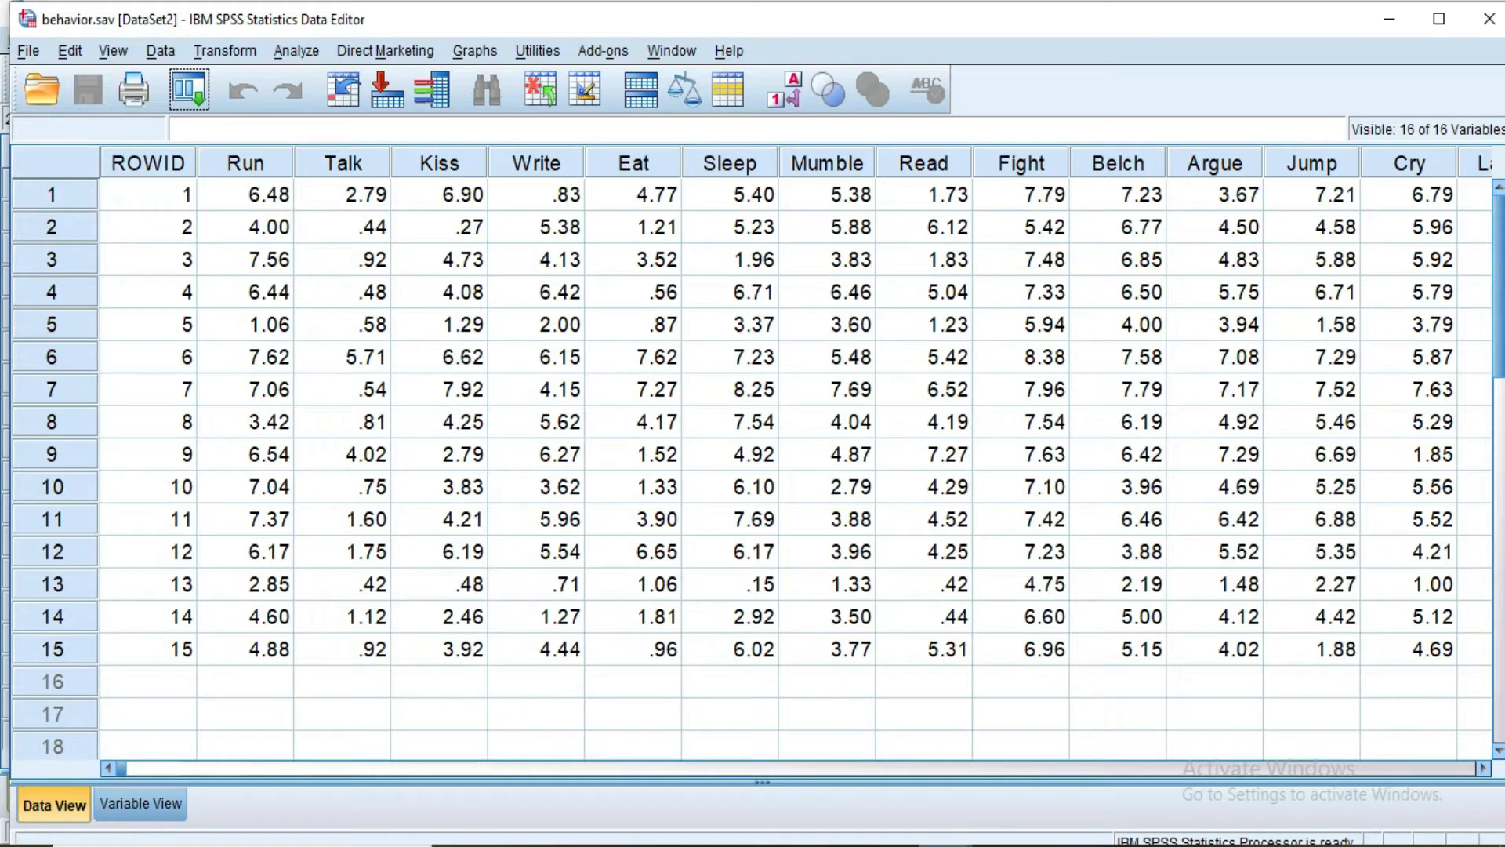
Step: Switch to the Behaior.sav dataset, look through its records, and show value labels instead of the numeric behavior codes
click(945, 845)
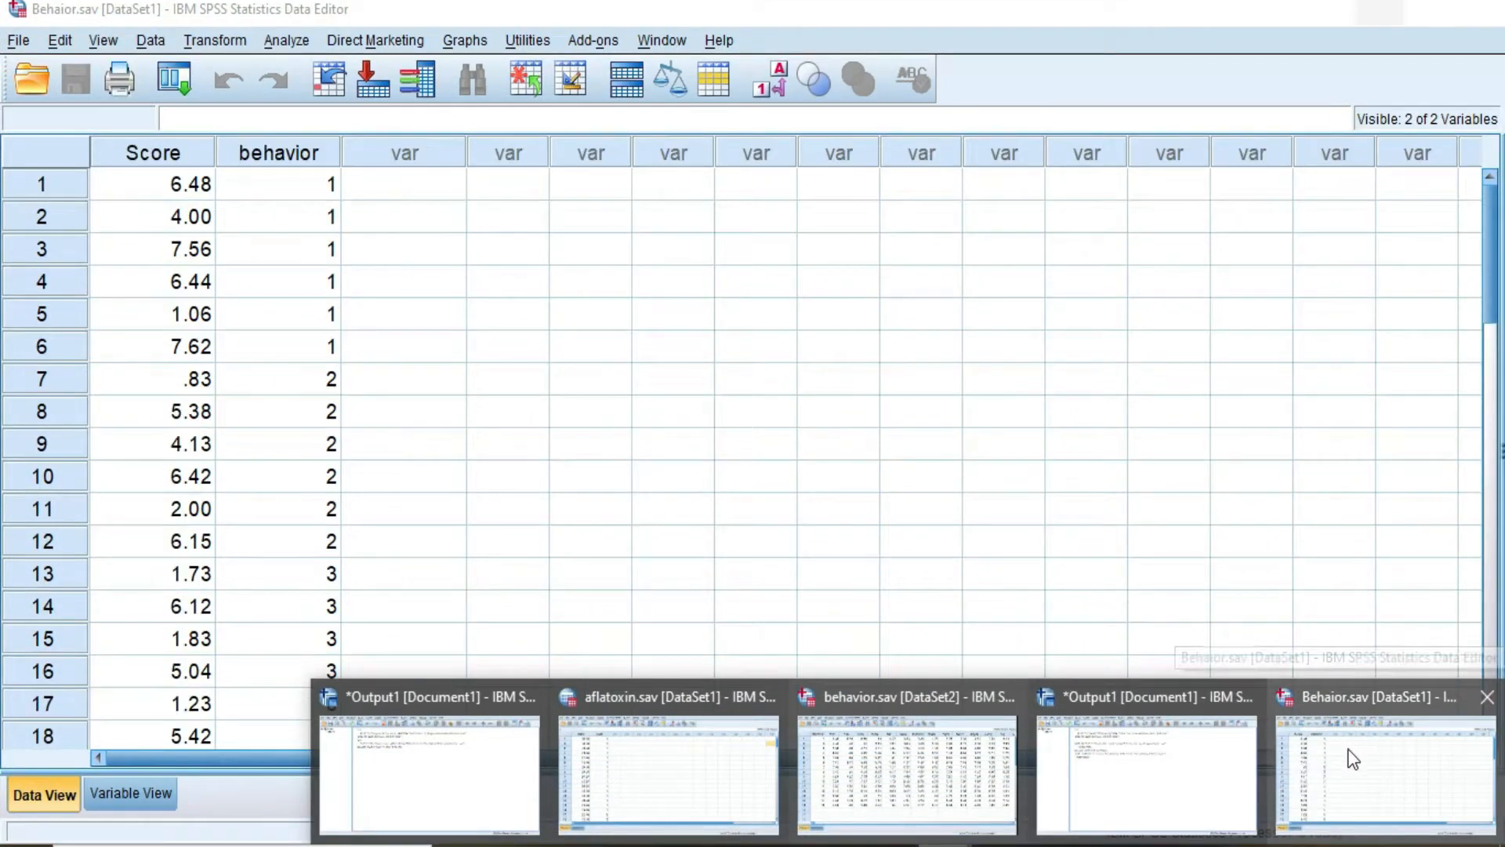
click(1349, 751)
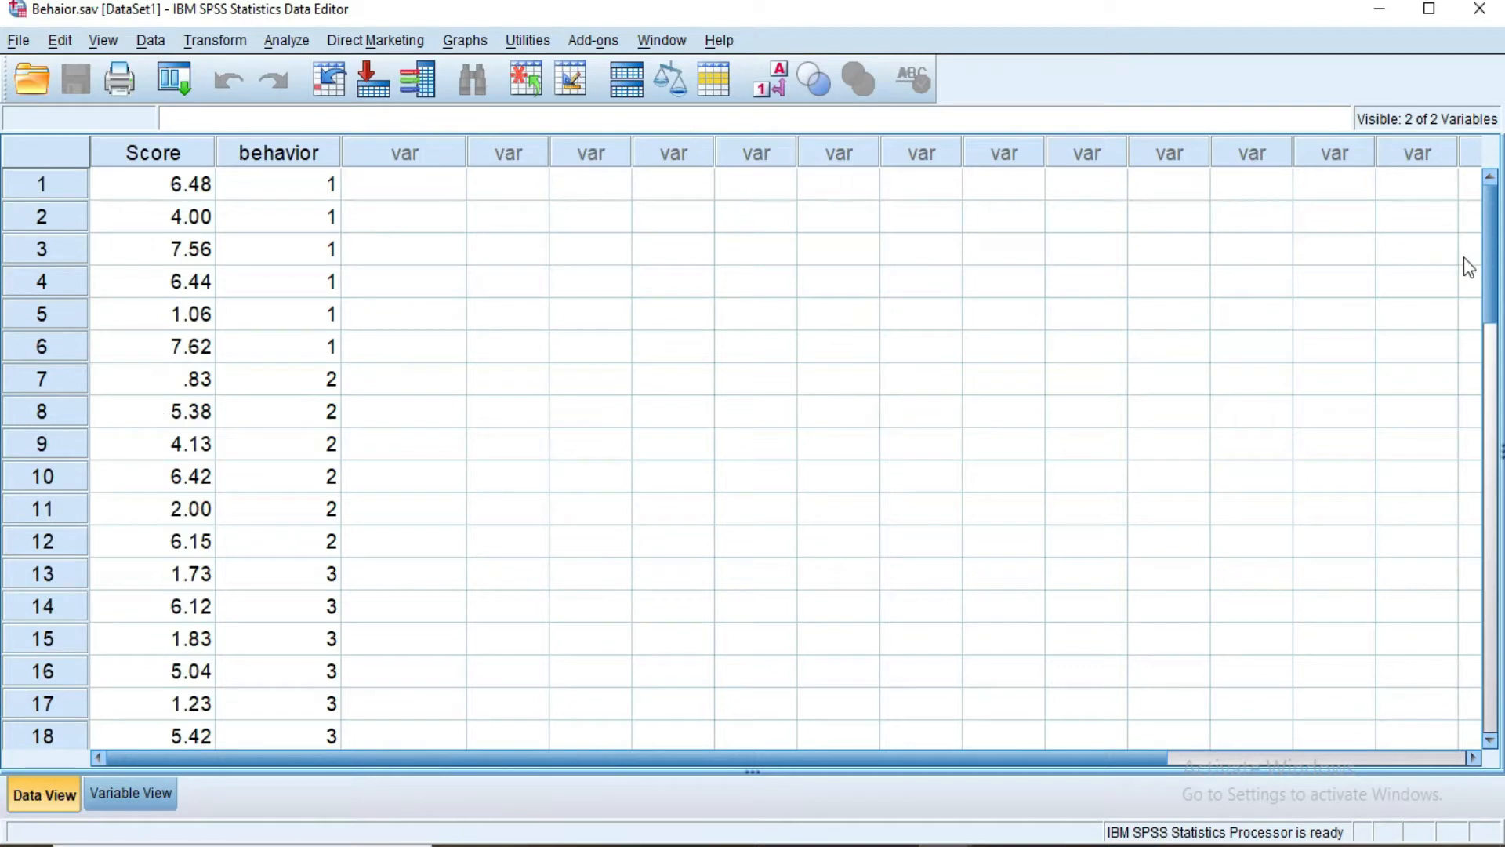
drag(1493, 244, 1497, 210)
click(767, 80)
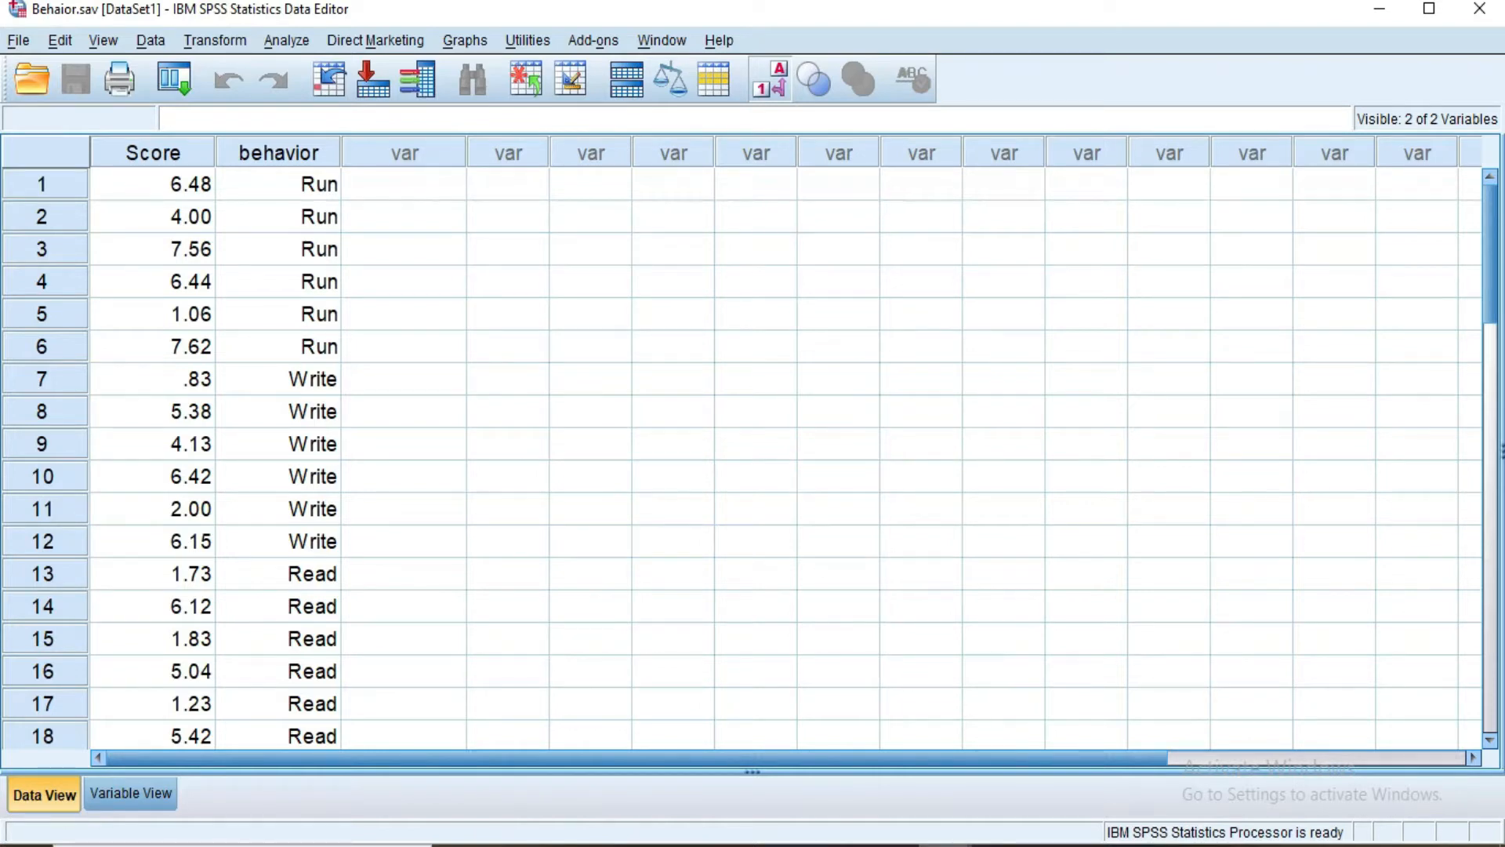
Step: Return to the aflatoxin.sav dataset and look over its yield groups
mouse_move(944, 845)
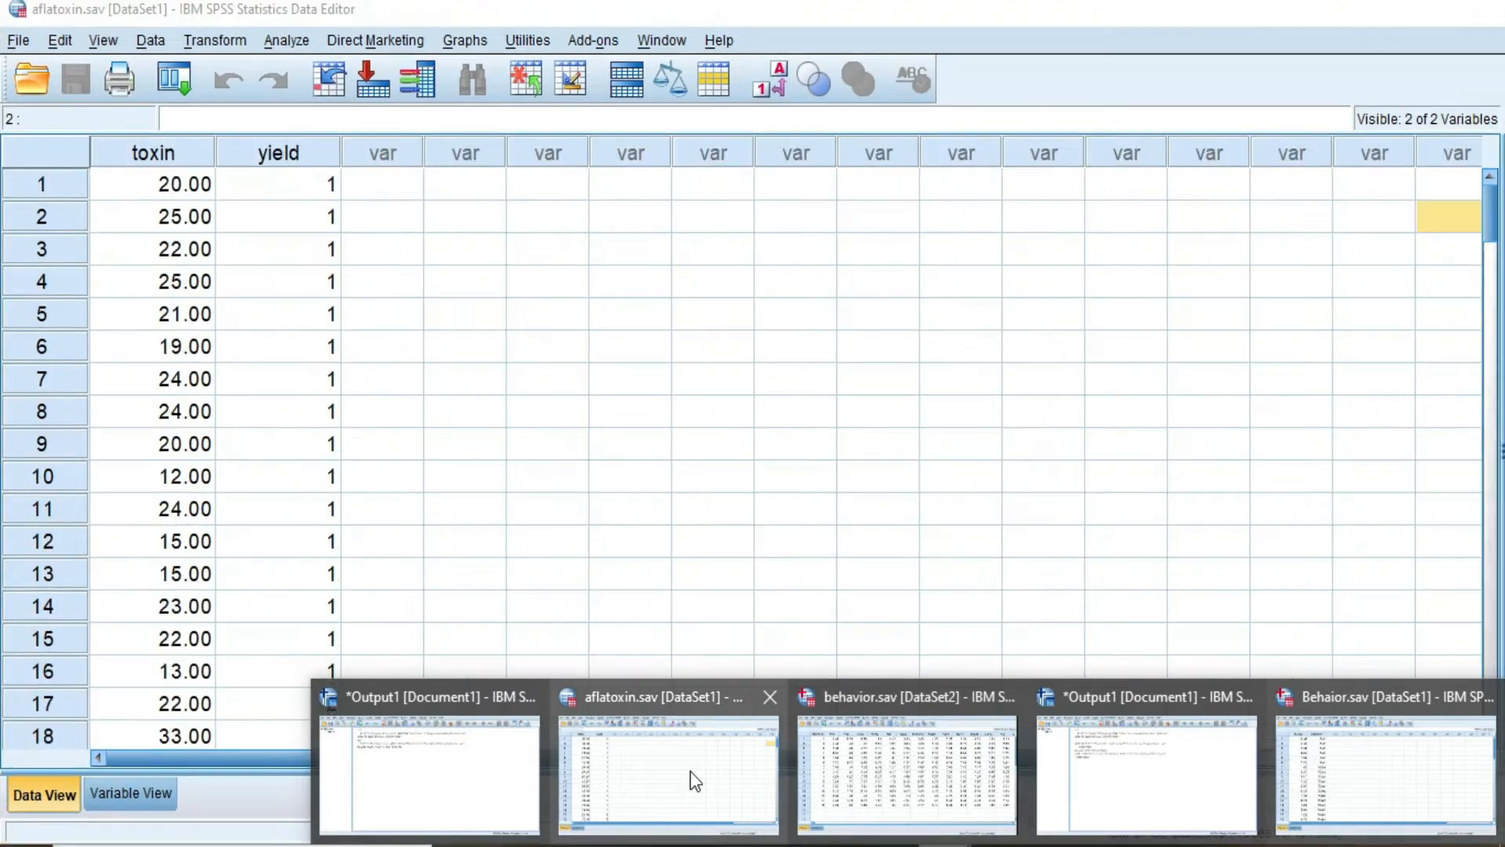
click(689, 770)
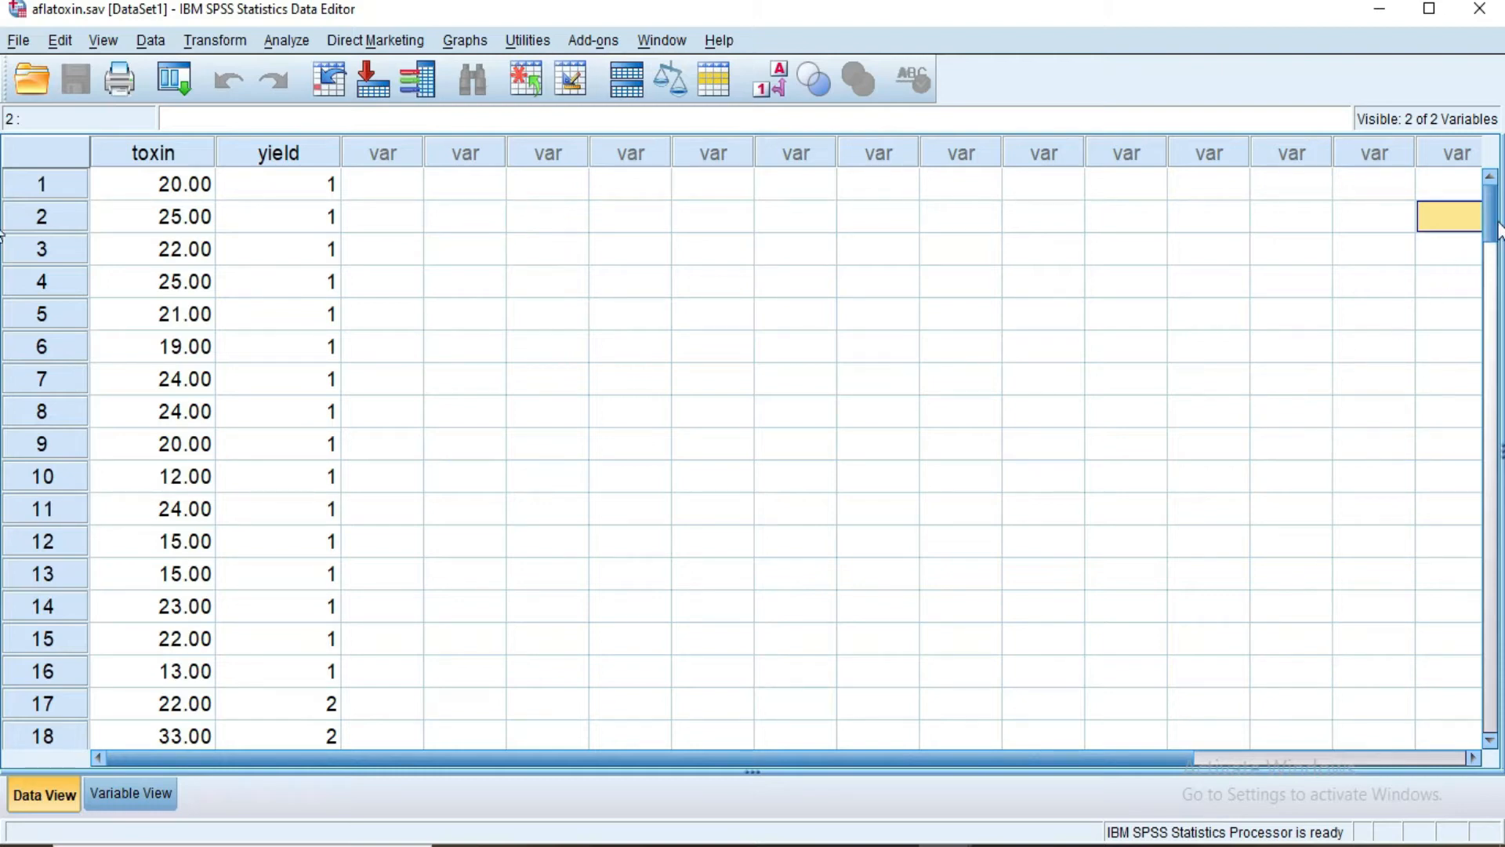
mouse_move(1492, 227)
mouse_down()
mouse_move(1493, 604)
mouse_move(1474, 207)
mouse_up()
Step: Set up a One-Way ANOVA with Aflatoxin PPB as the dependent variable and Corn Yield as the factor
click(279, 40)
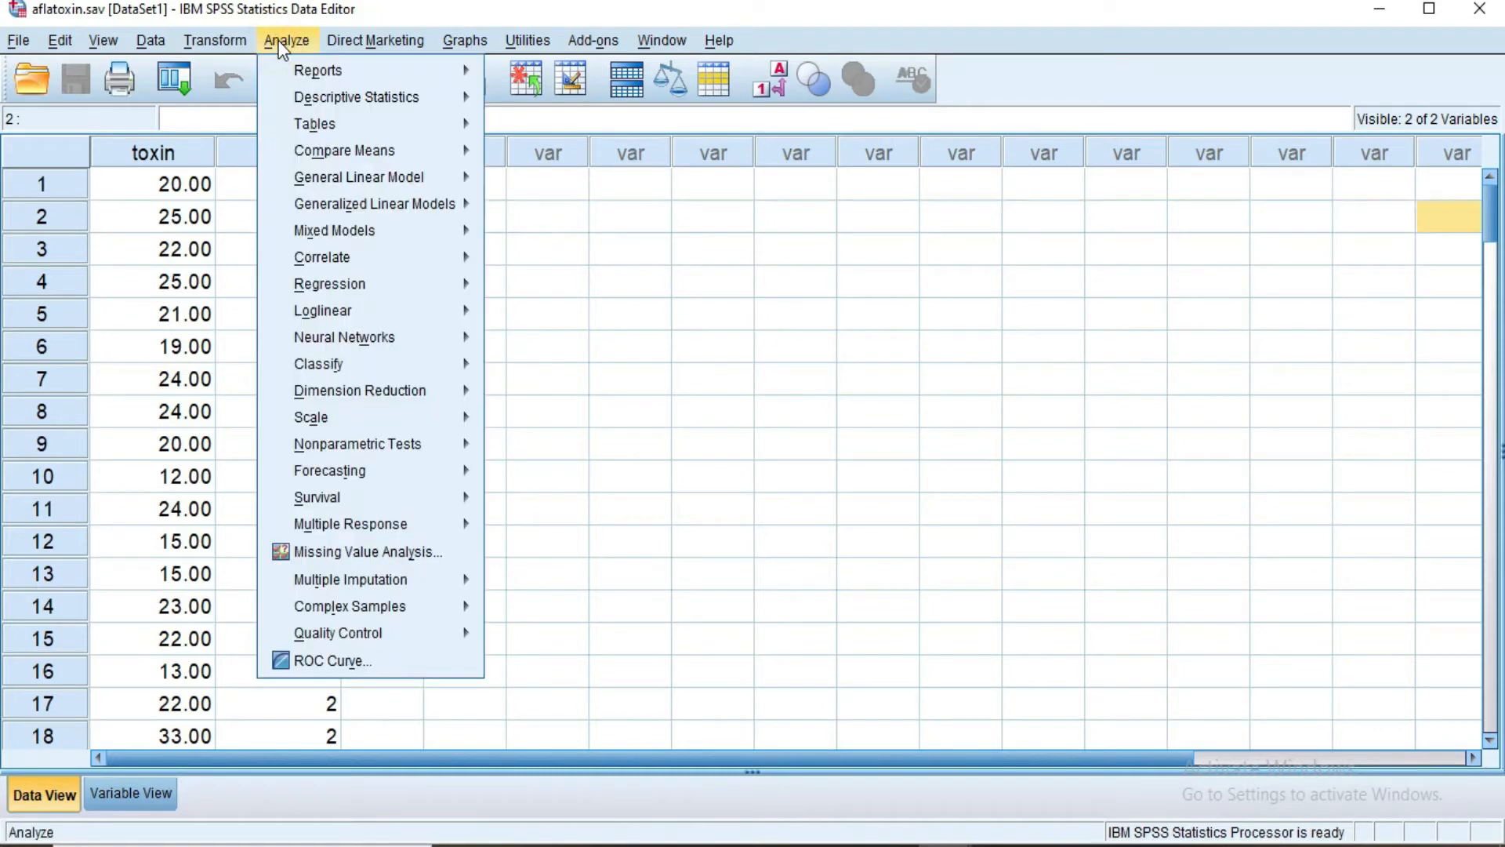
mouse_move(324, 156)
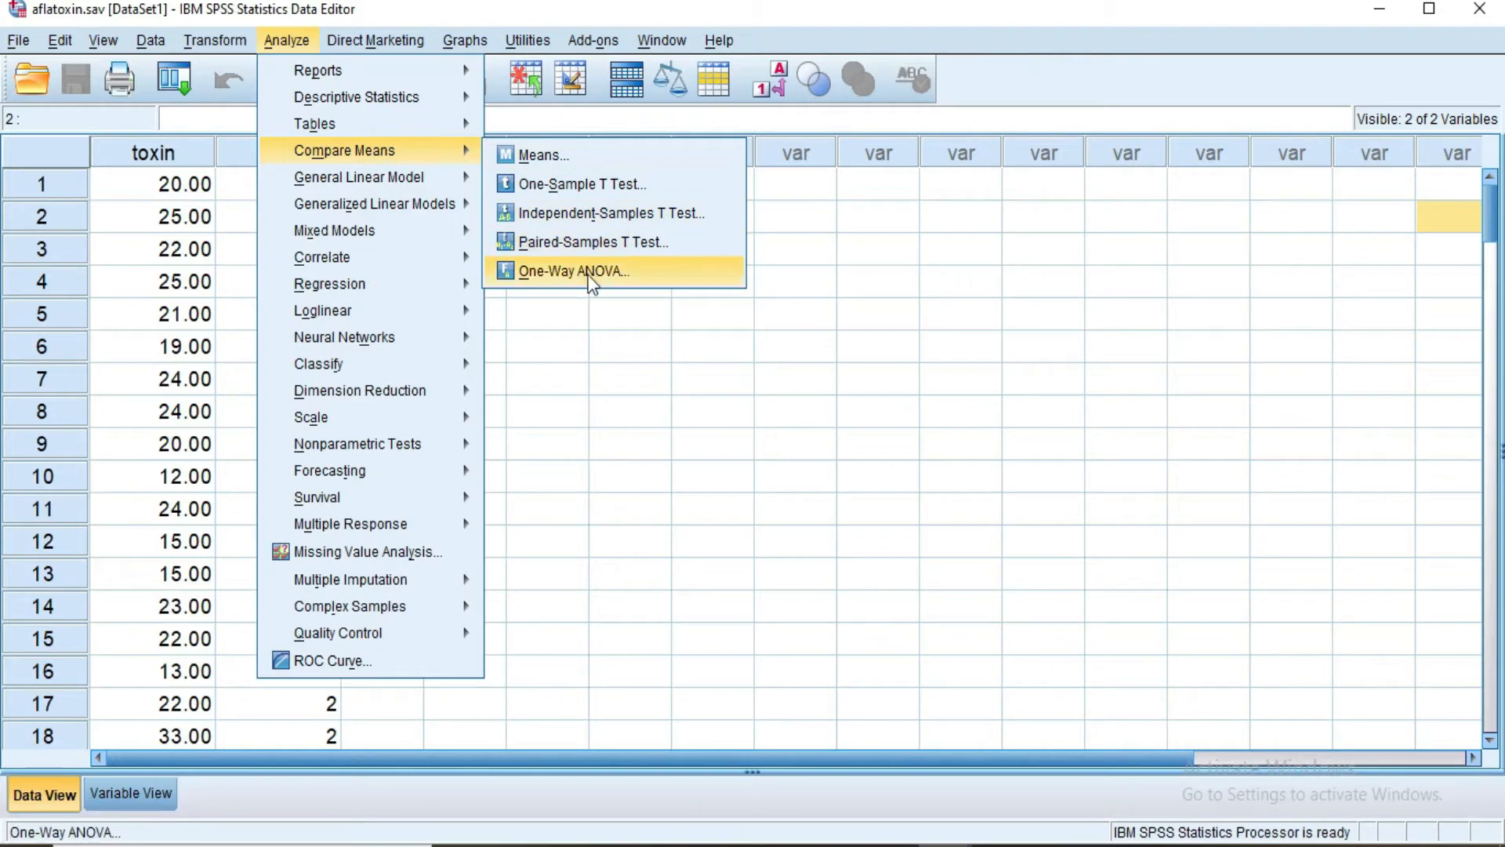
click(610, 275)
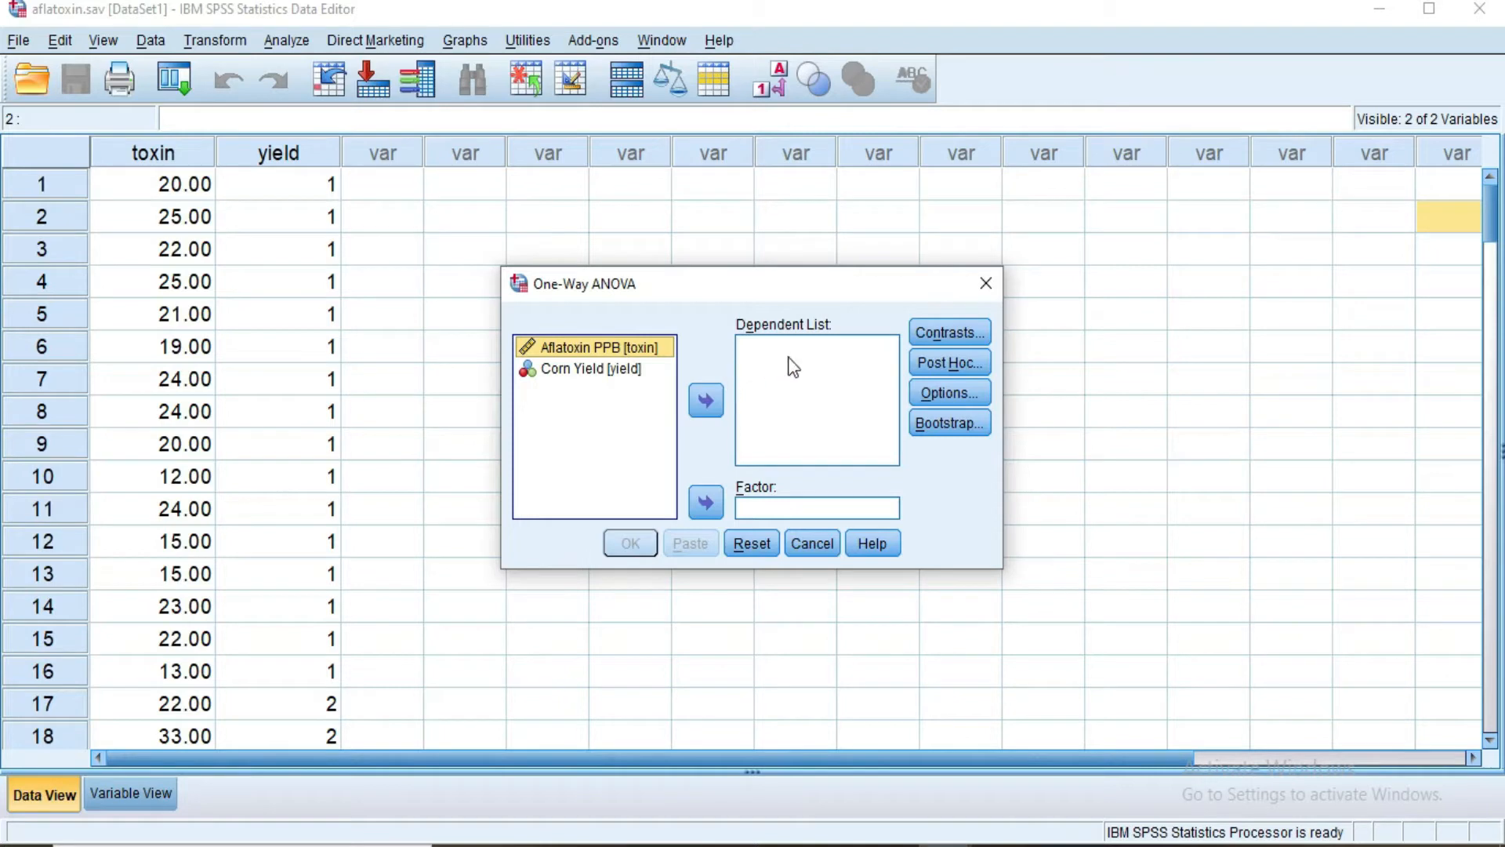
click(708, 401)
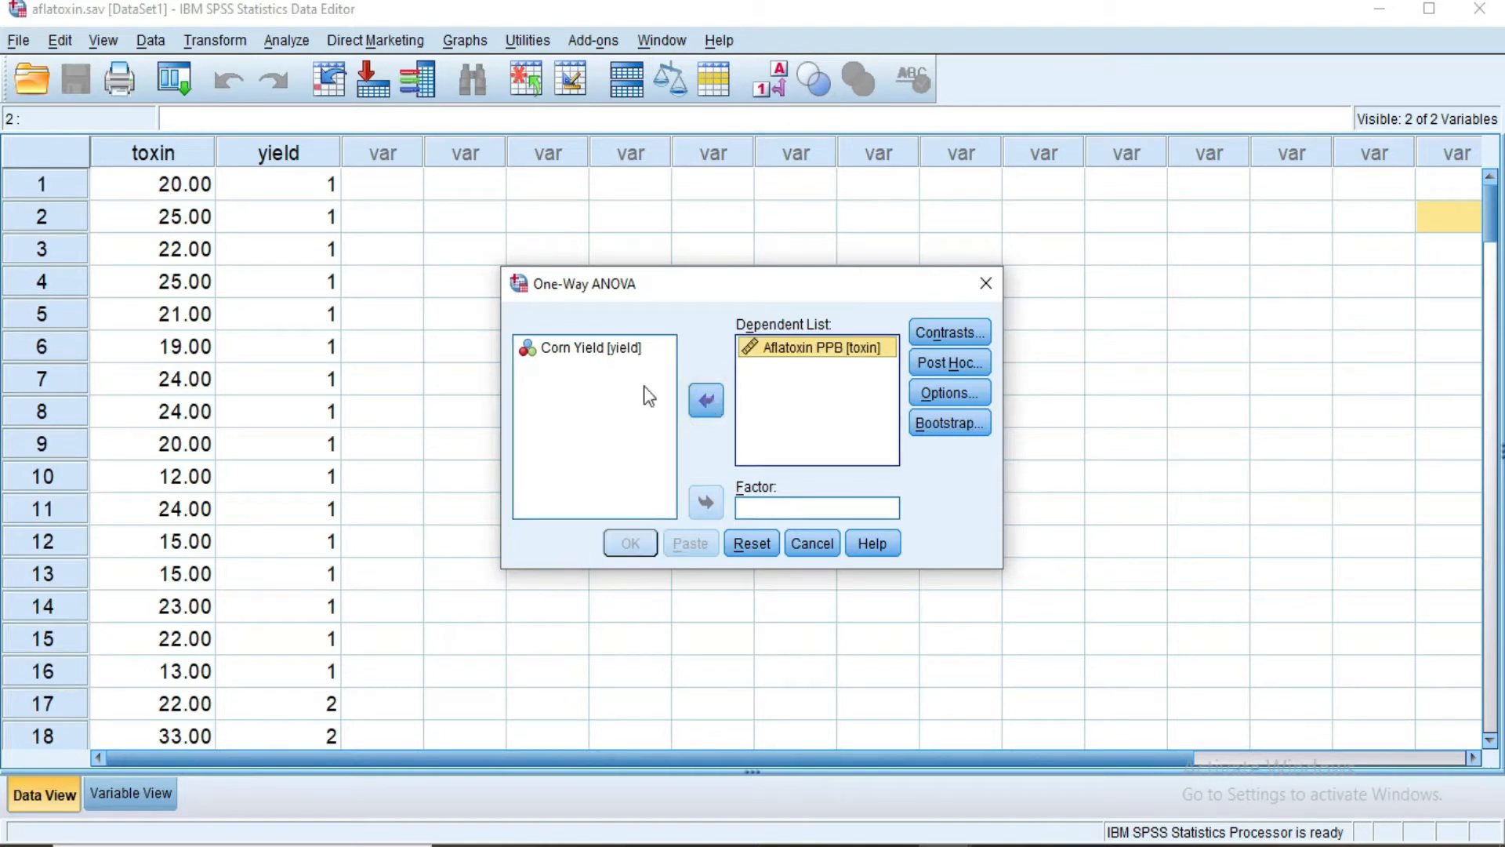
click(590, 357)
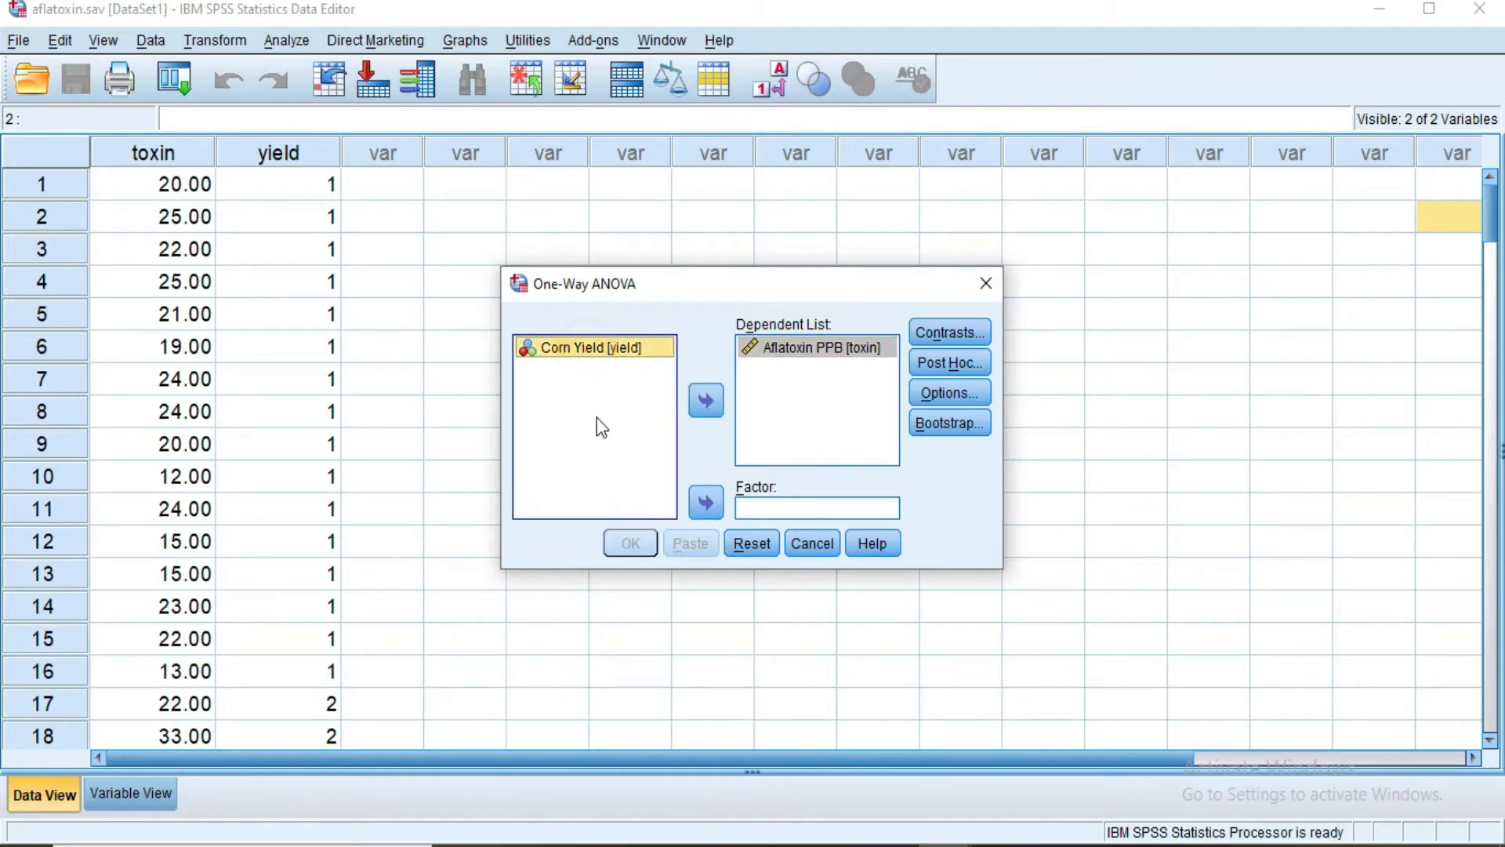
click(707, 503)
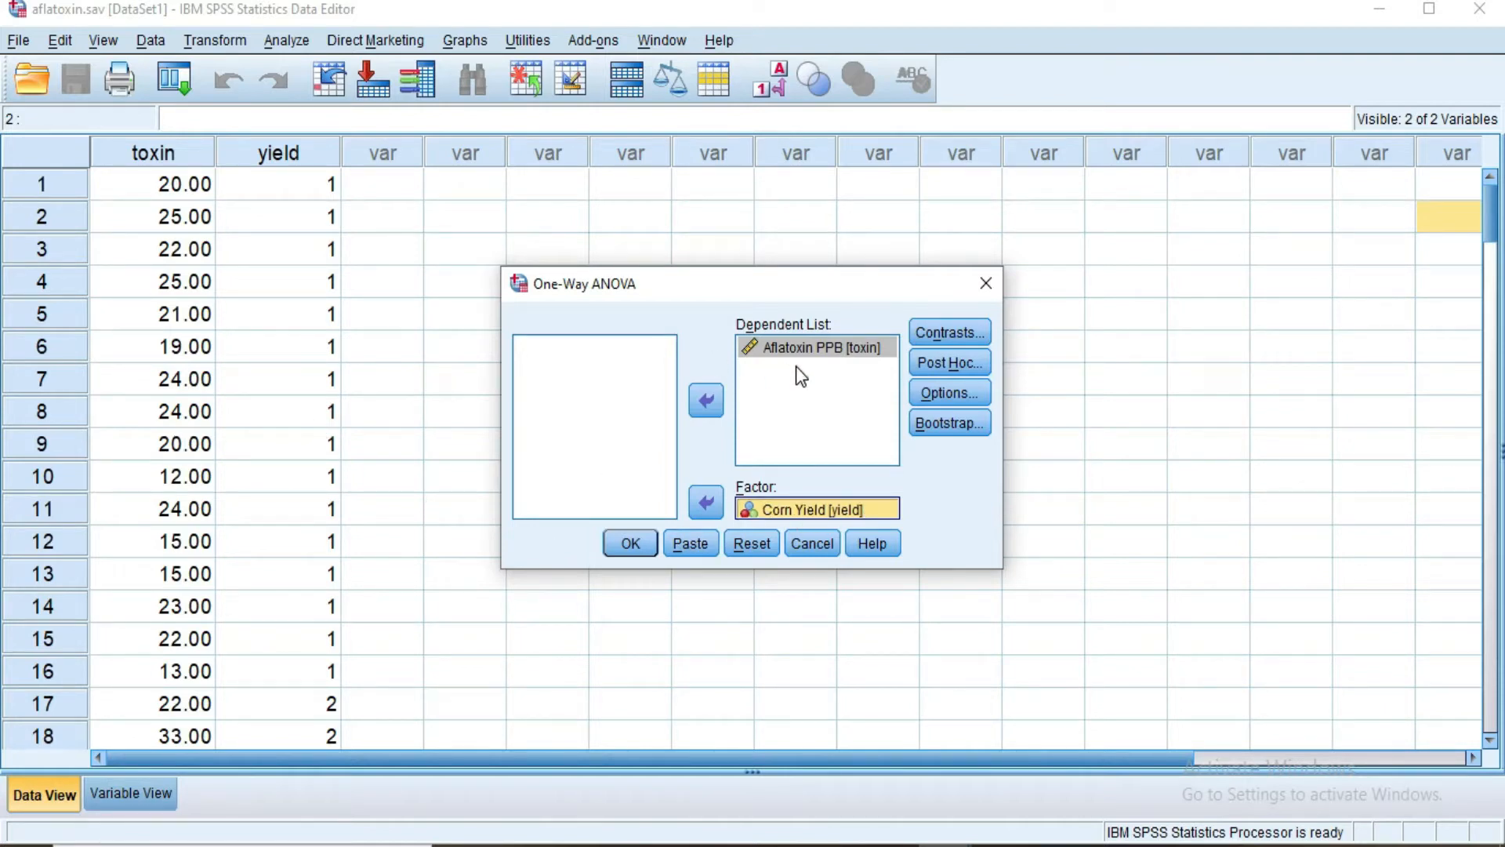
Step: Include descriptive statistics and the homogeneity of variance test in the One-Way ANOVA, and run the analysis
click(931, 399)
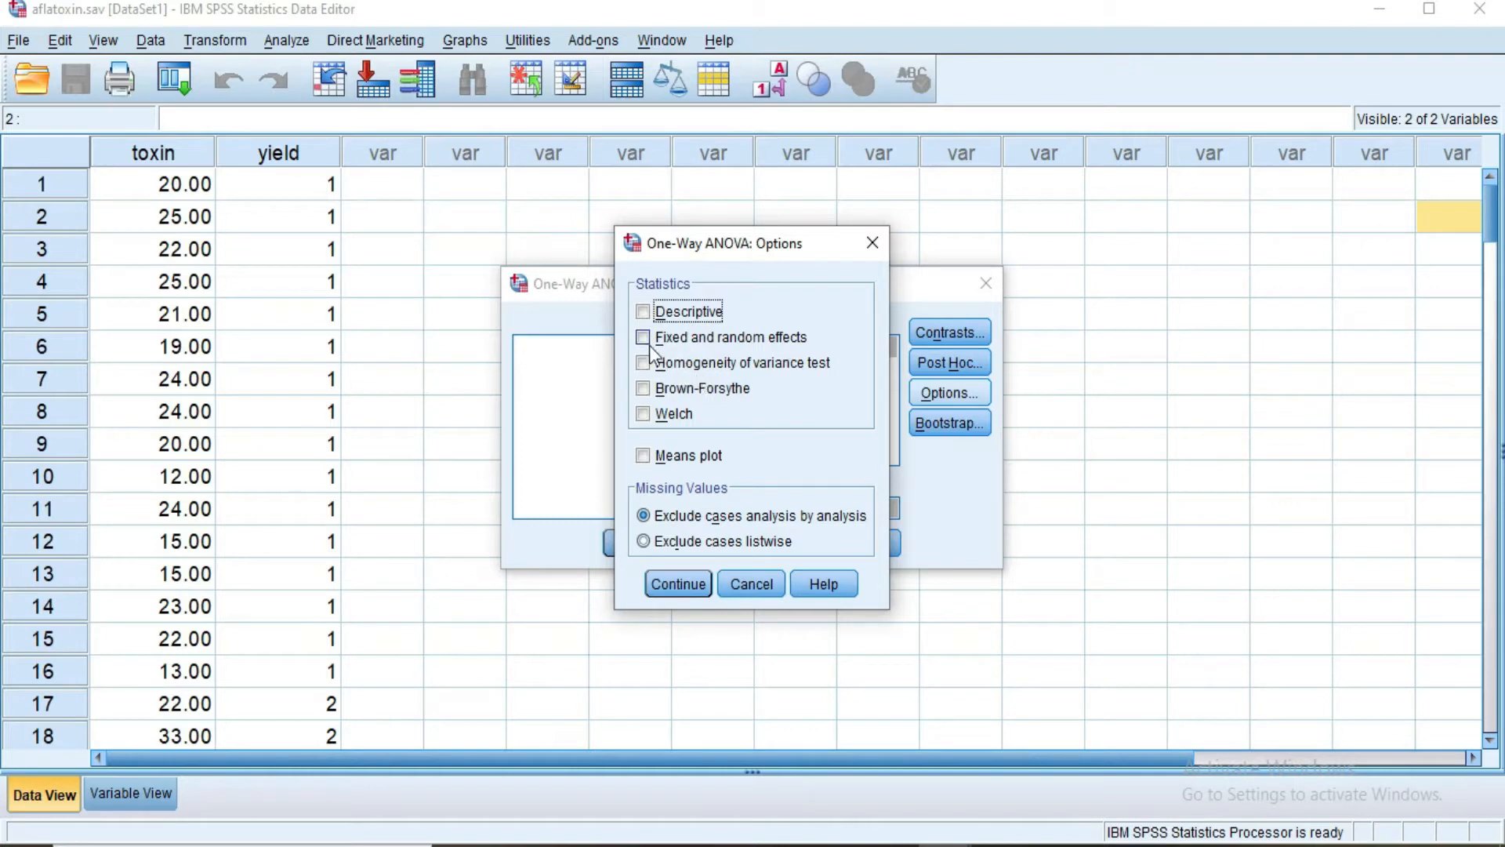
click(644, 313)
click(642, 364)
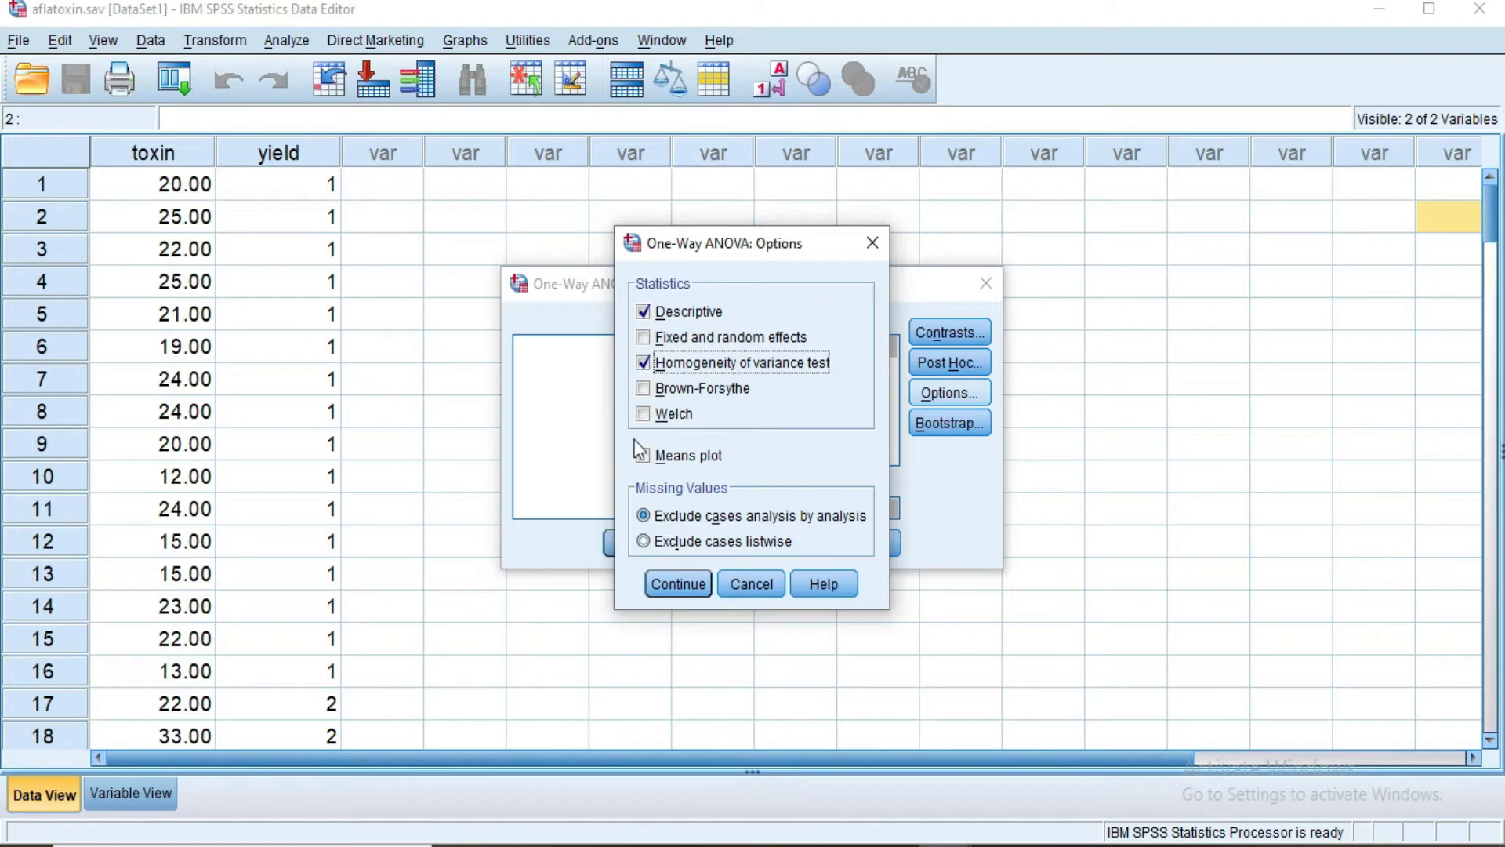
click(679, 584)
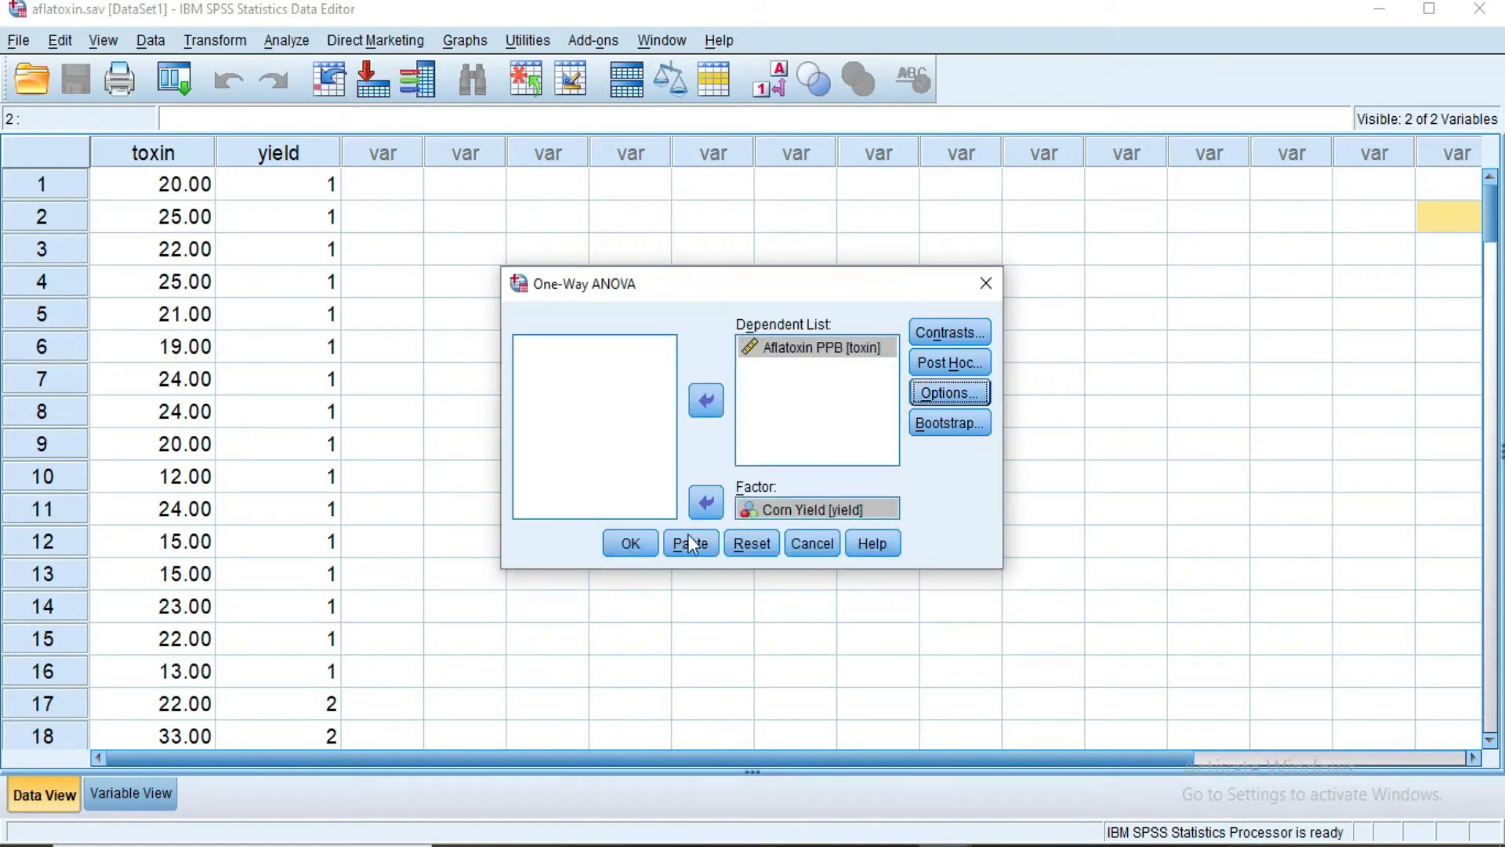
click(631, 545)
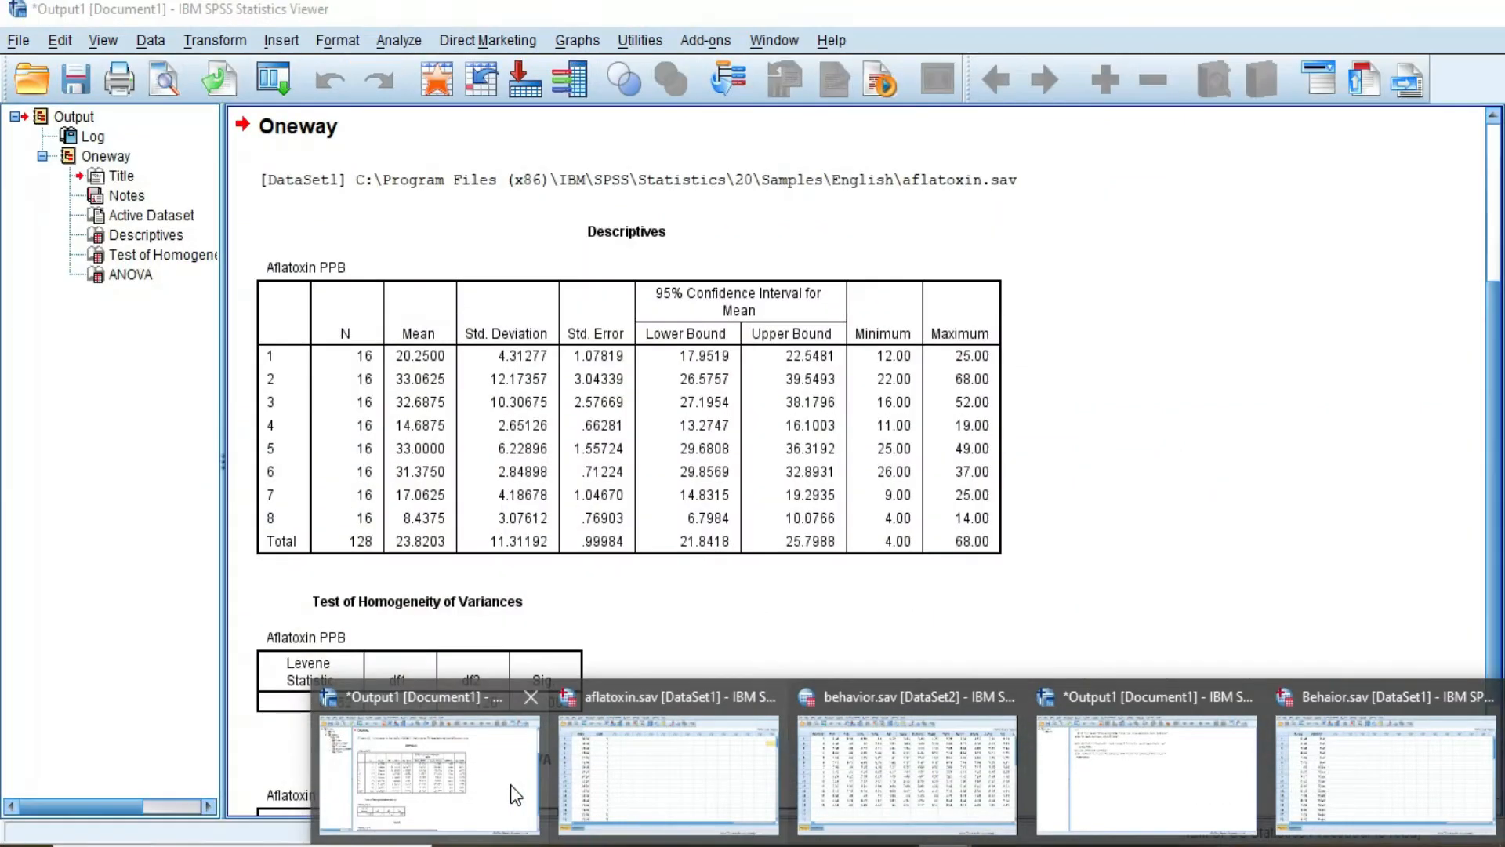
Step: Examine the Descriptives, Test of Homogeneity of Variances and ANOVA tables in the output for Aflatoxin PPB
click(510, 784)
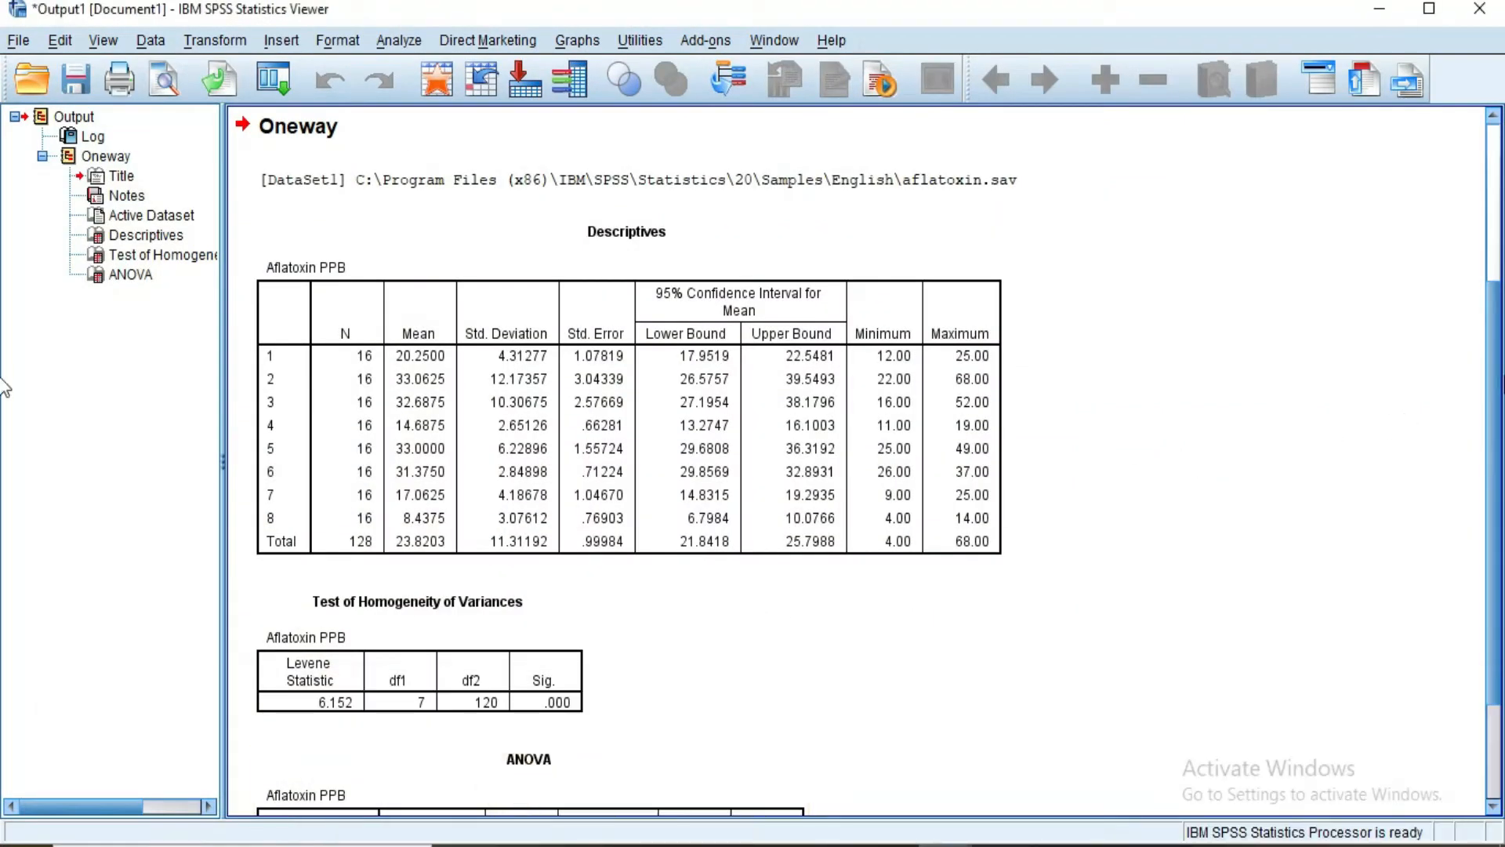
scroll(1498, 396, down, 2)
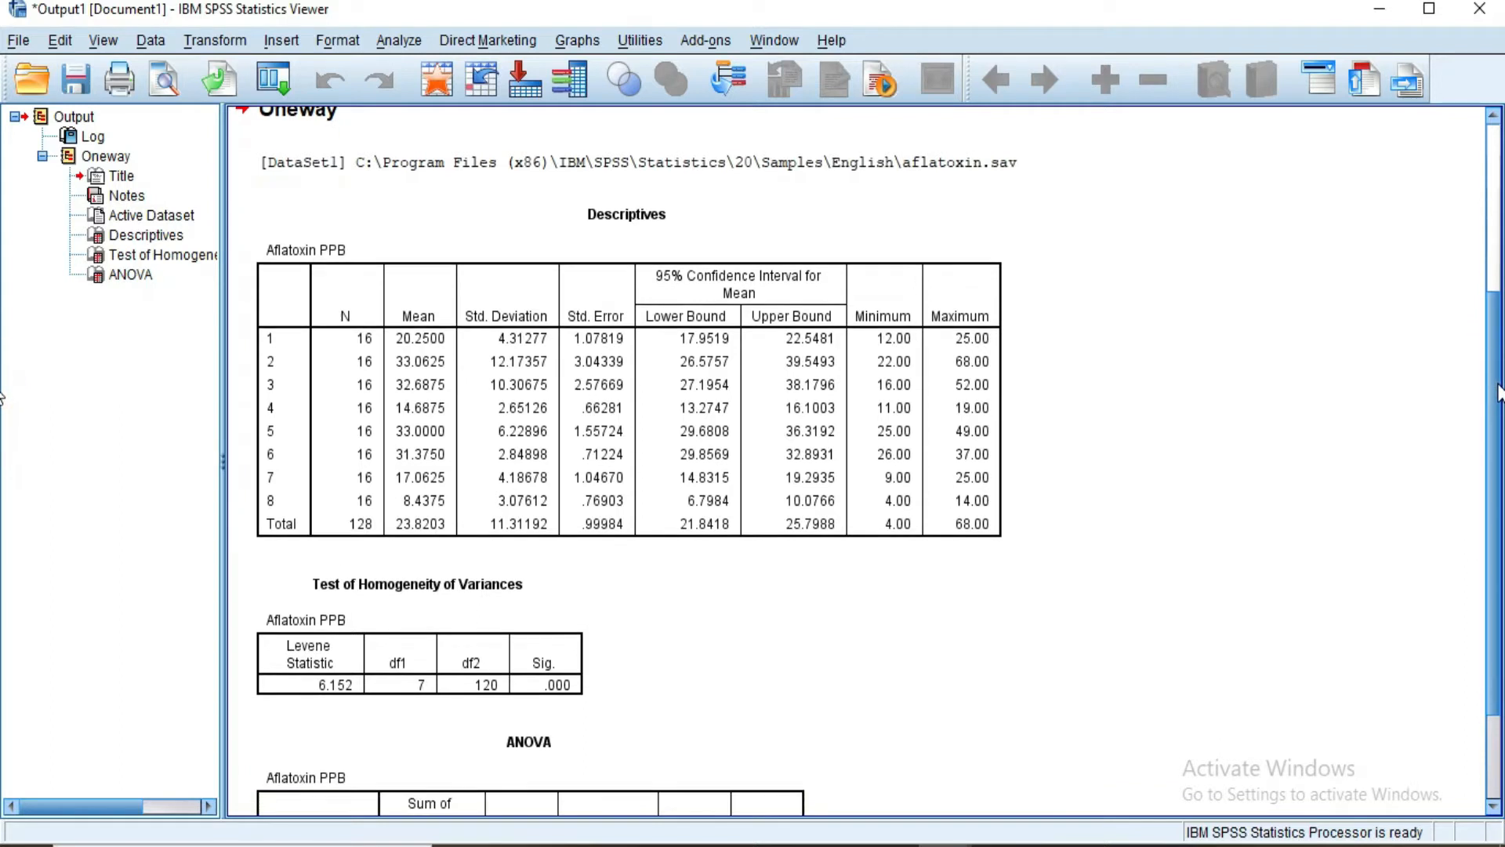
drag(1499, 400, 1500, 444)
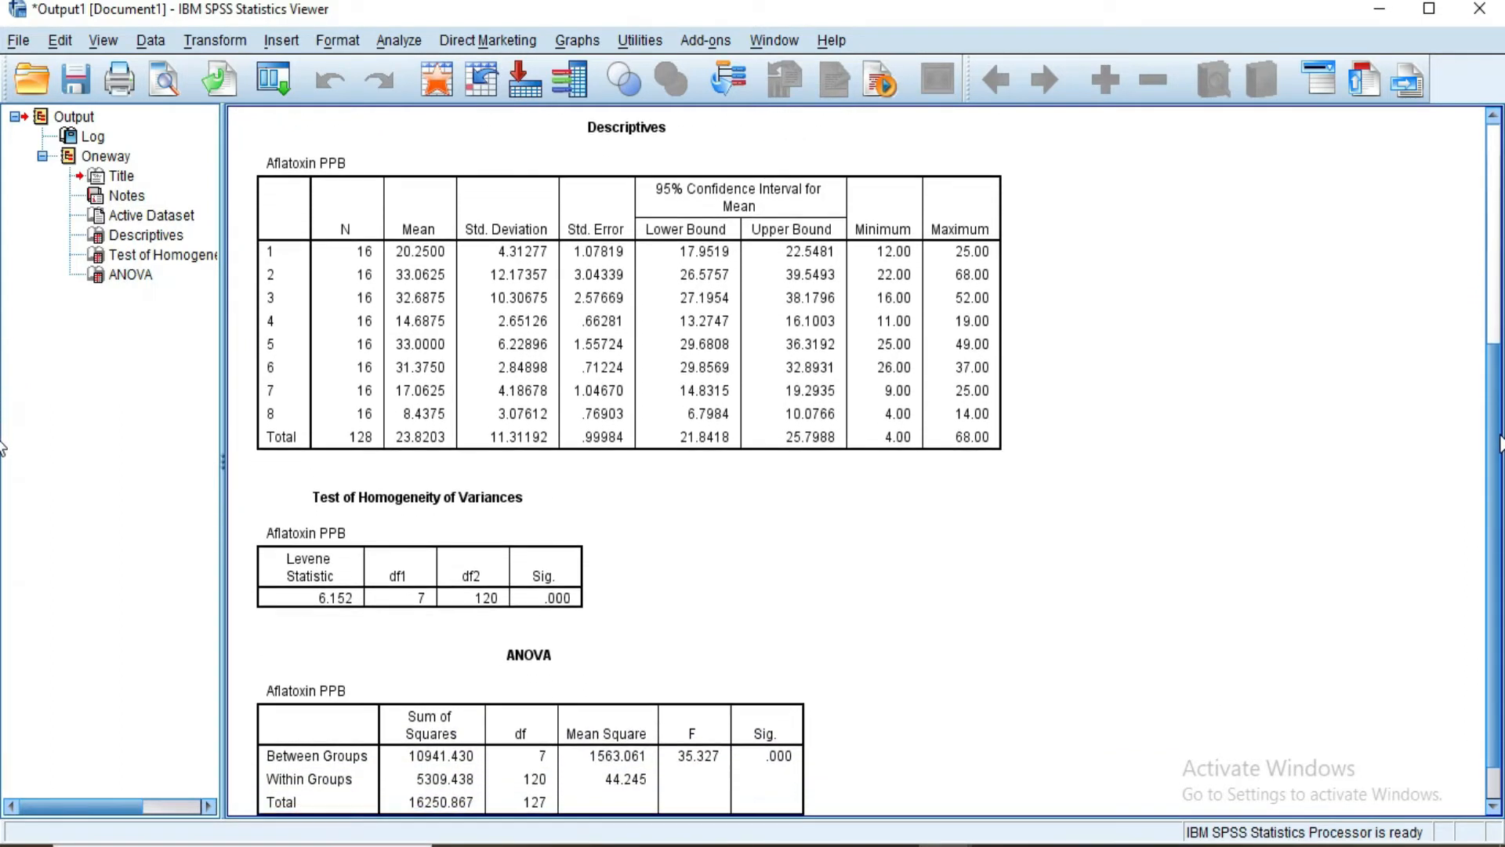
click(941, 362)
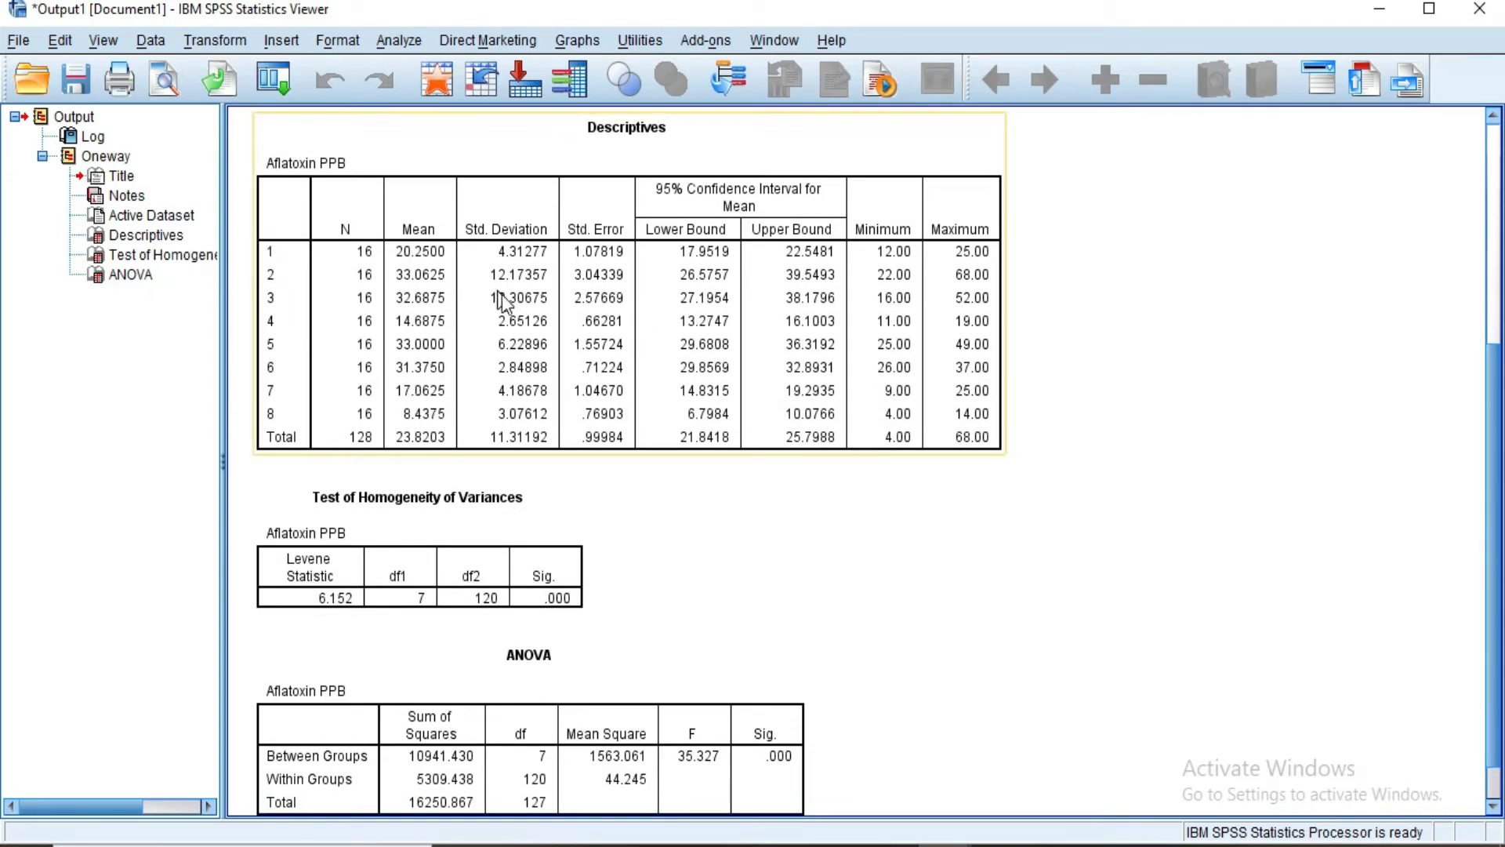
click(1155, 311)
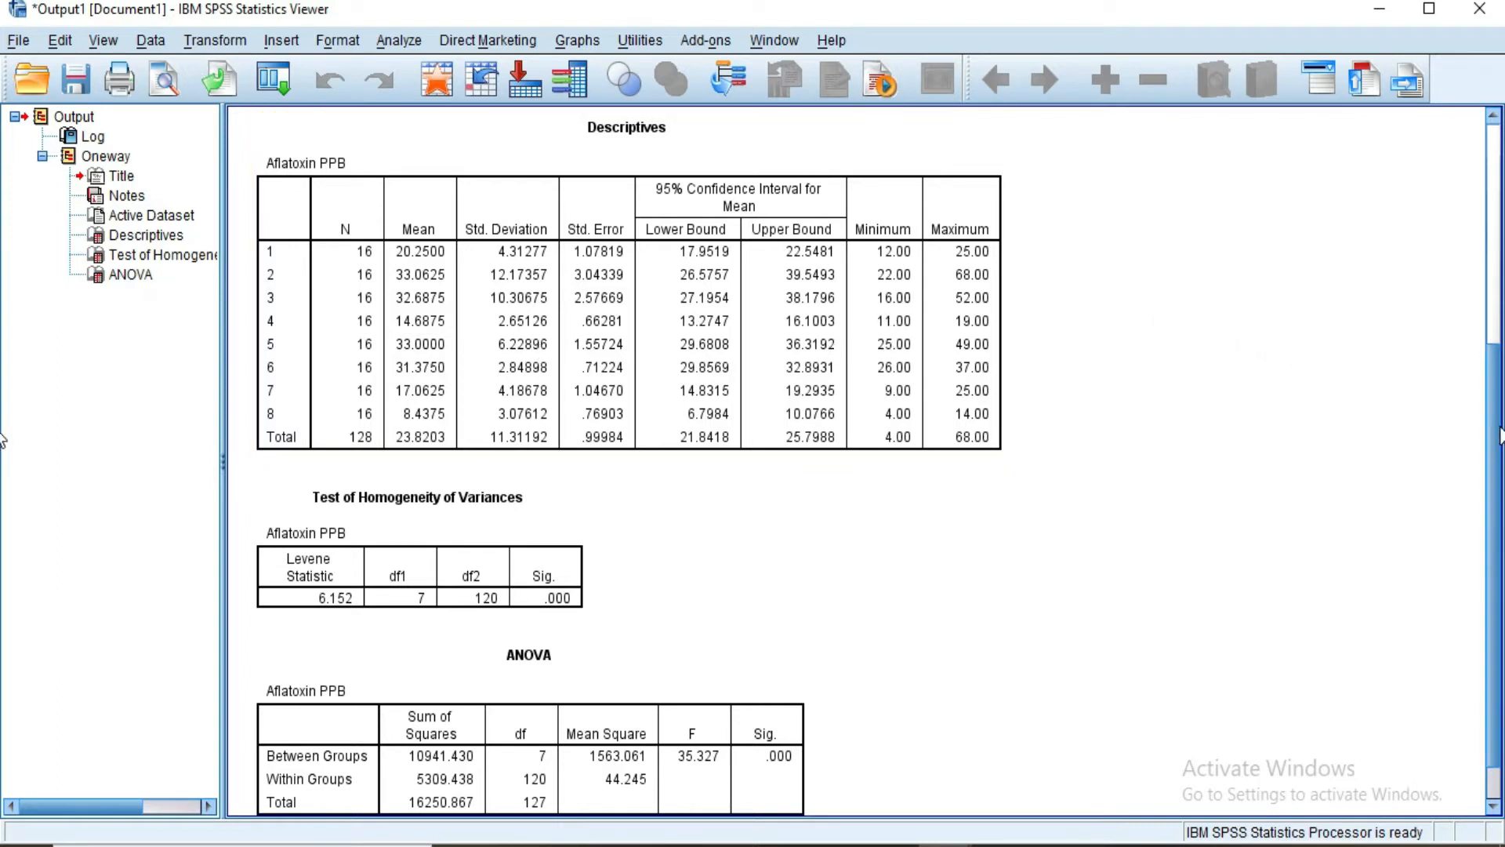
drag(1494, 451, 1499, 486)
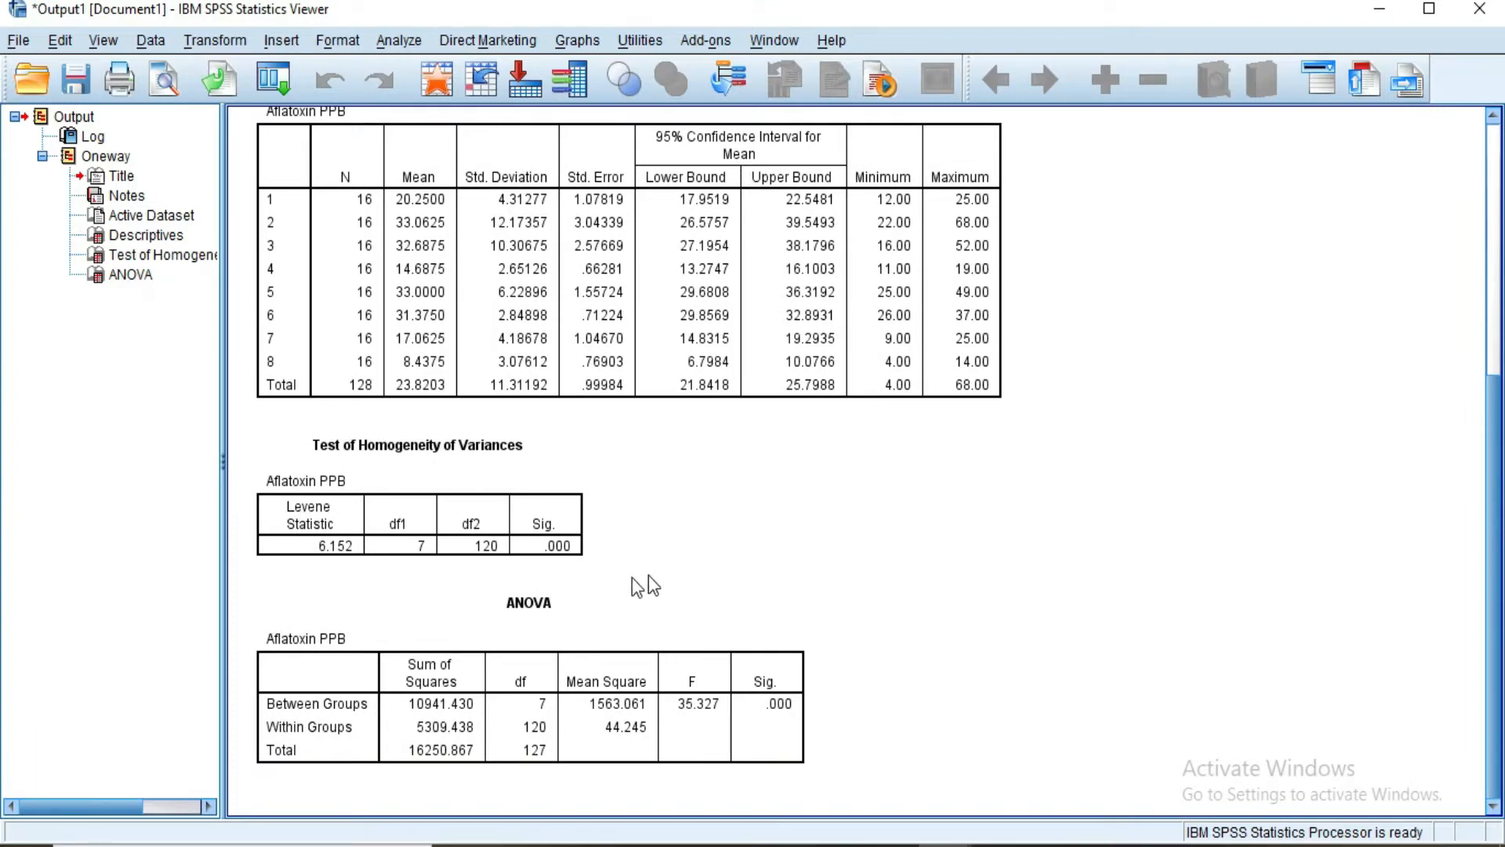
click(530, 521)
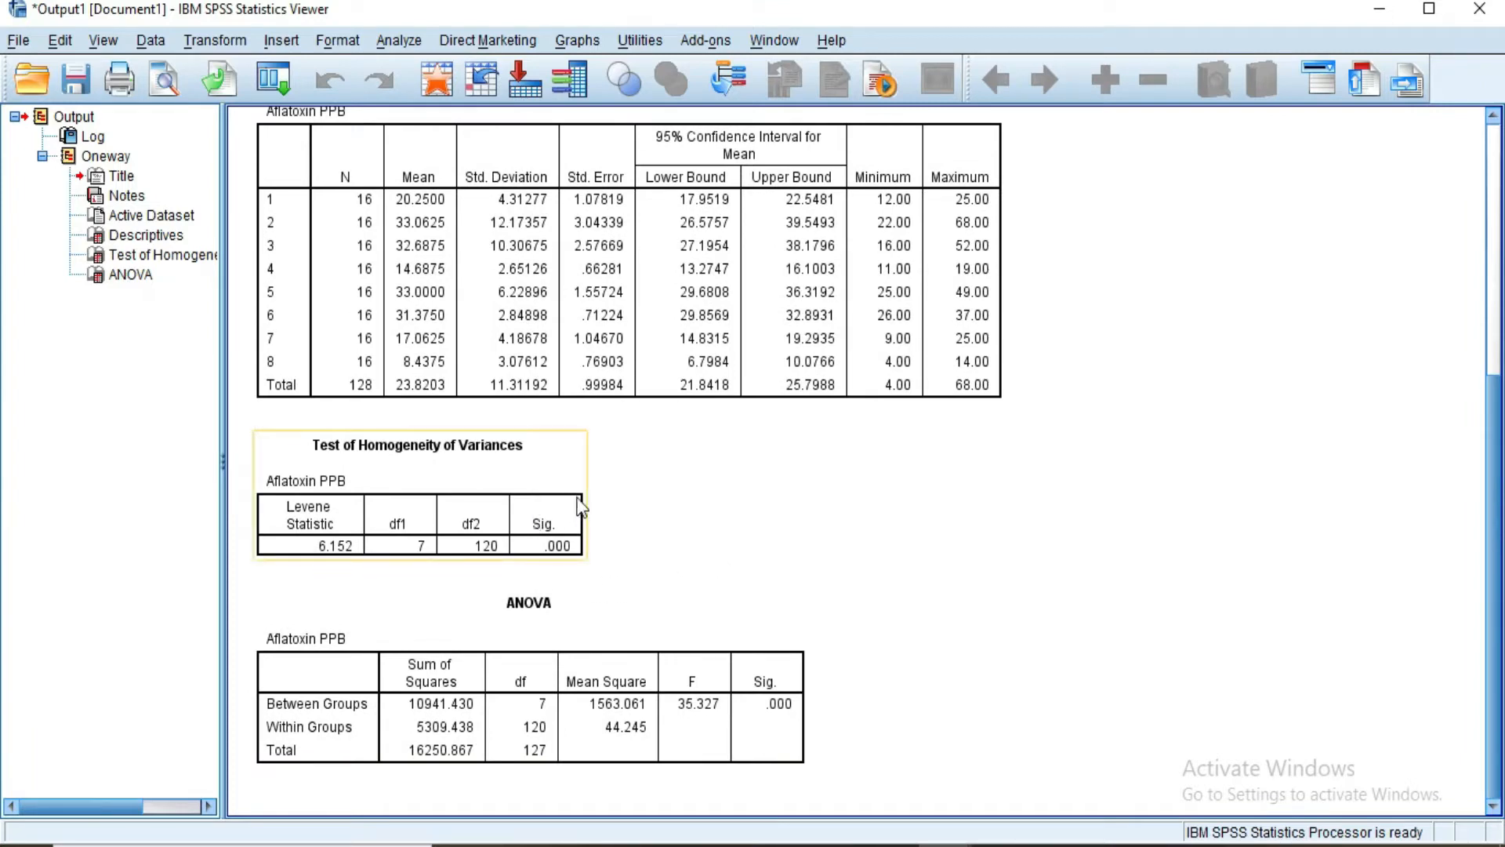
click(613, 561)
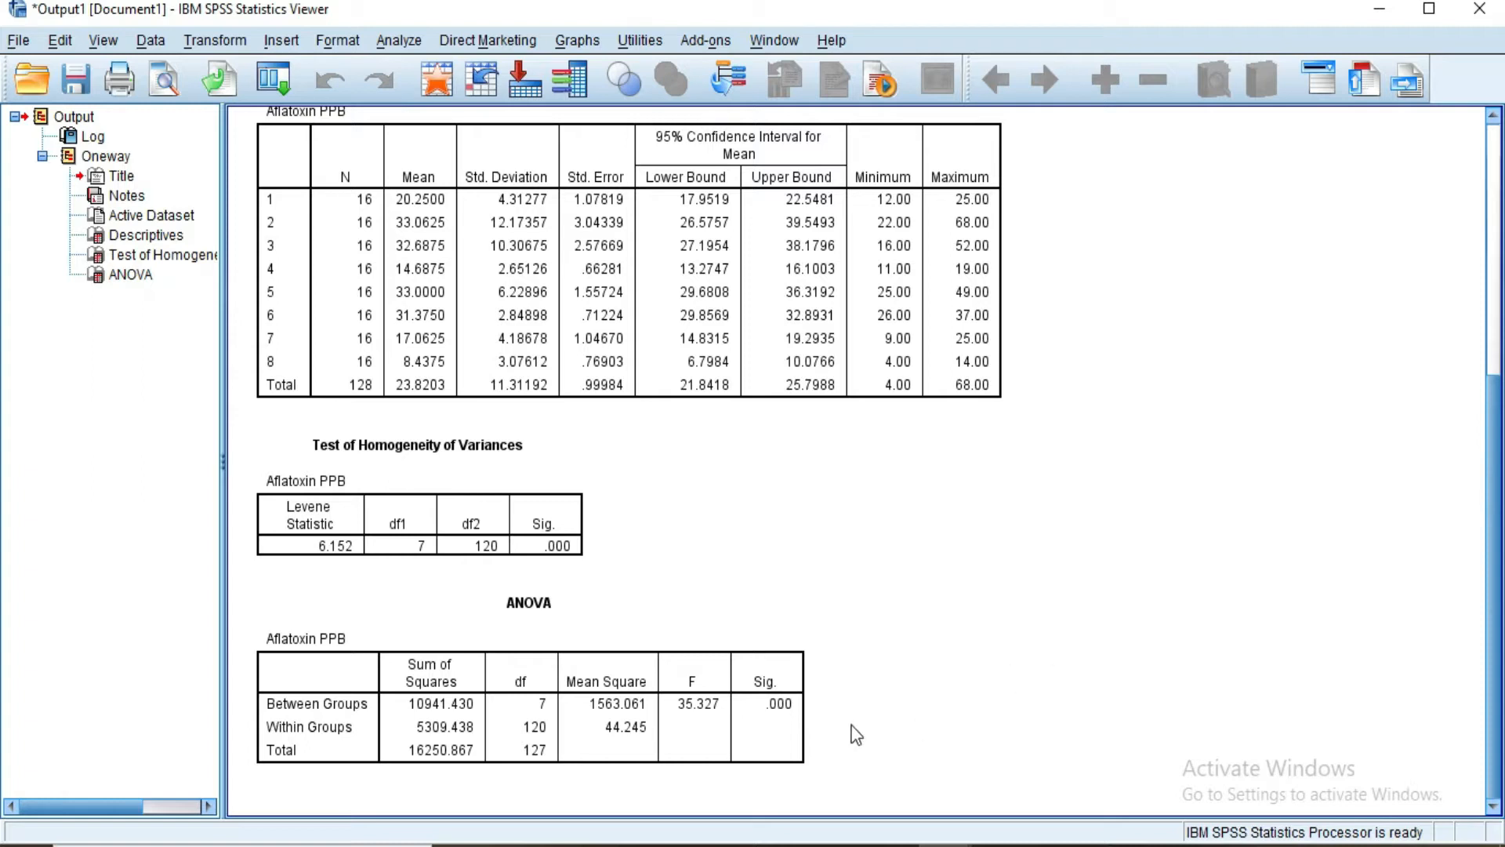
click(755, 701)
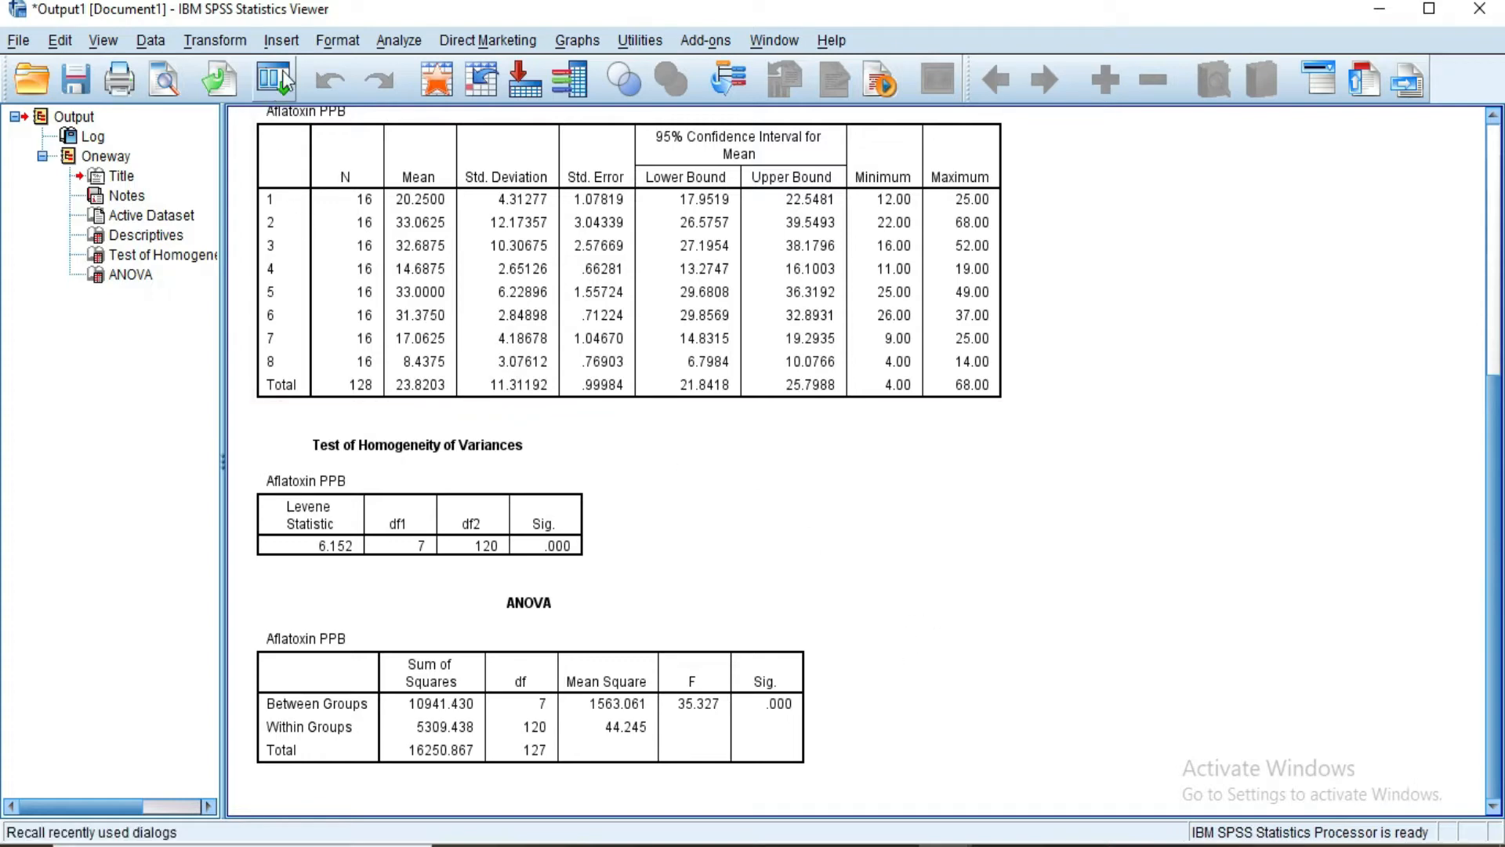
Step: Rerun the One-Way ANOVA of Aflatoxin PPB by Corn Yield with the Tamhane's T2 post hoc test added
click(396, 40)
mouse_move(416, 152)
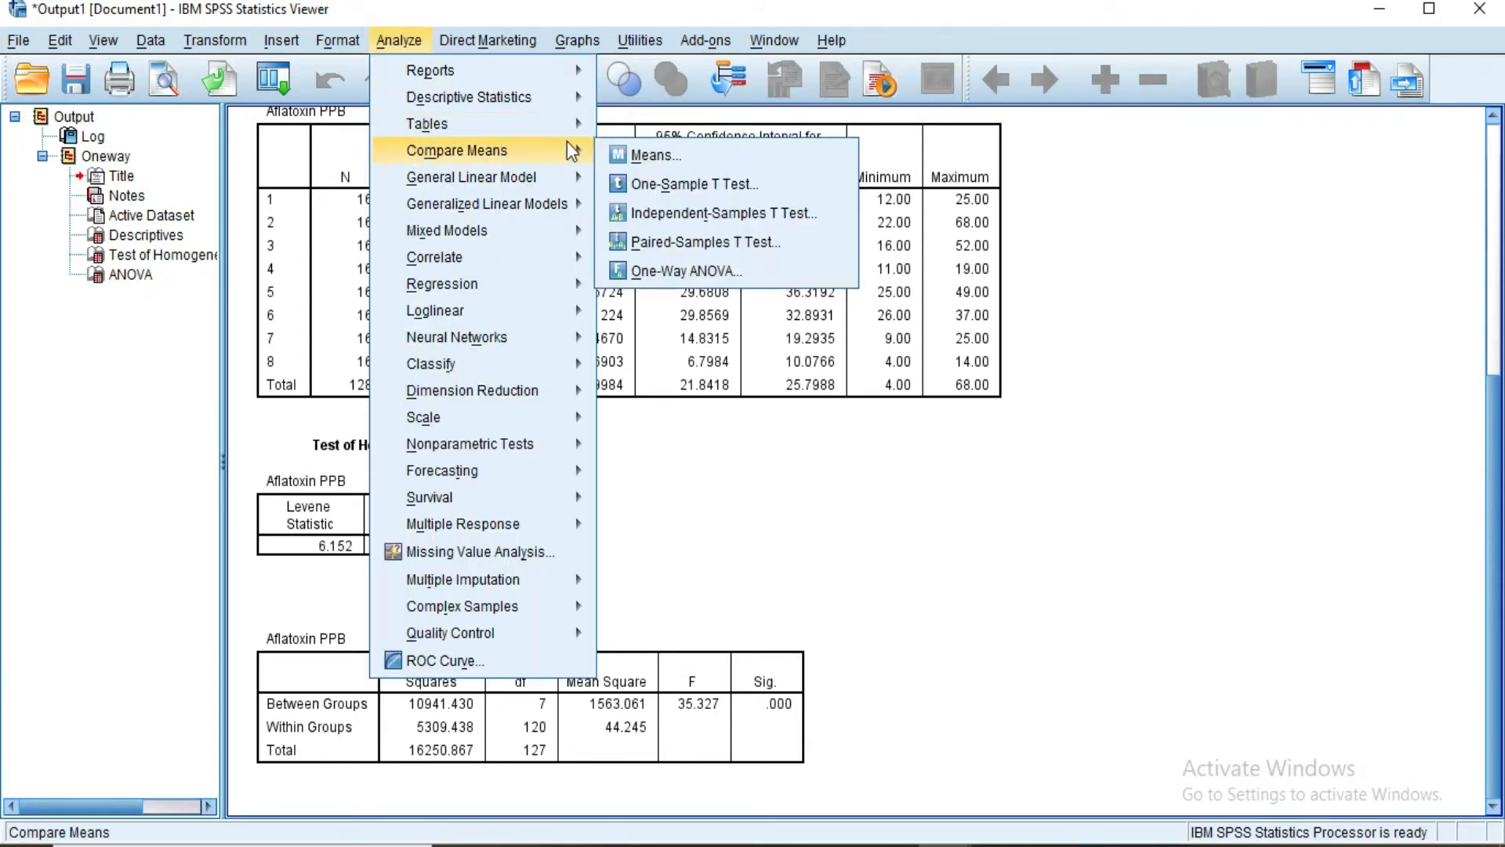
click(714, 273)
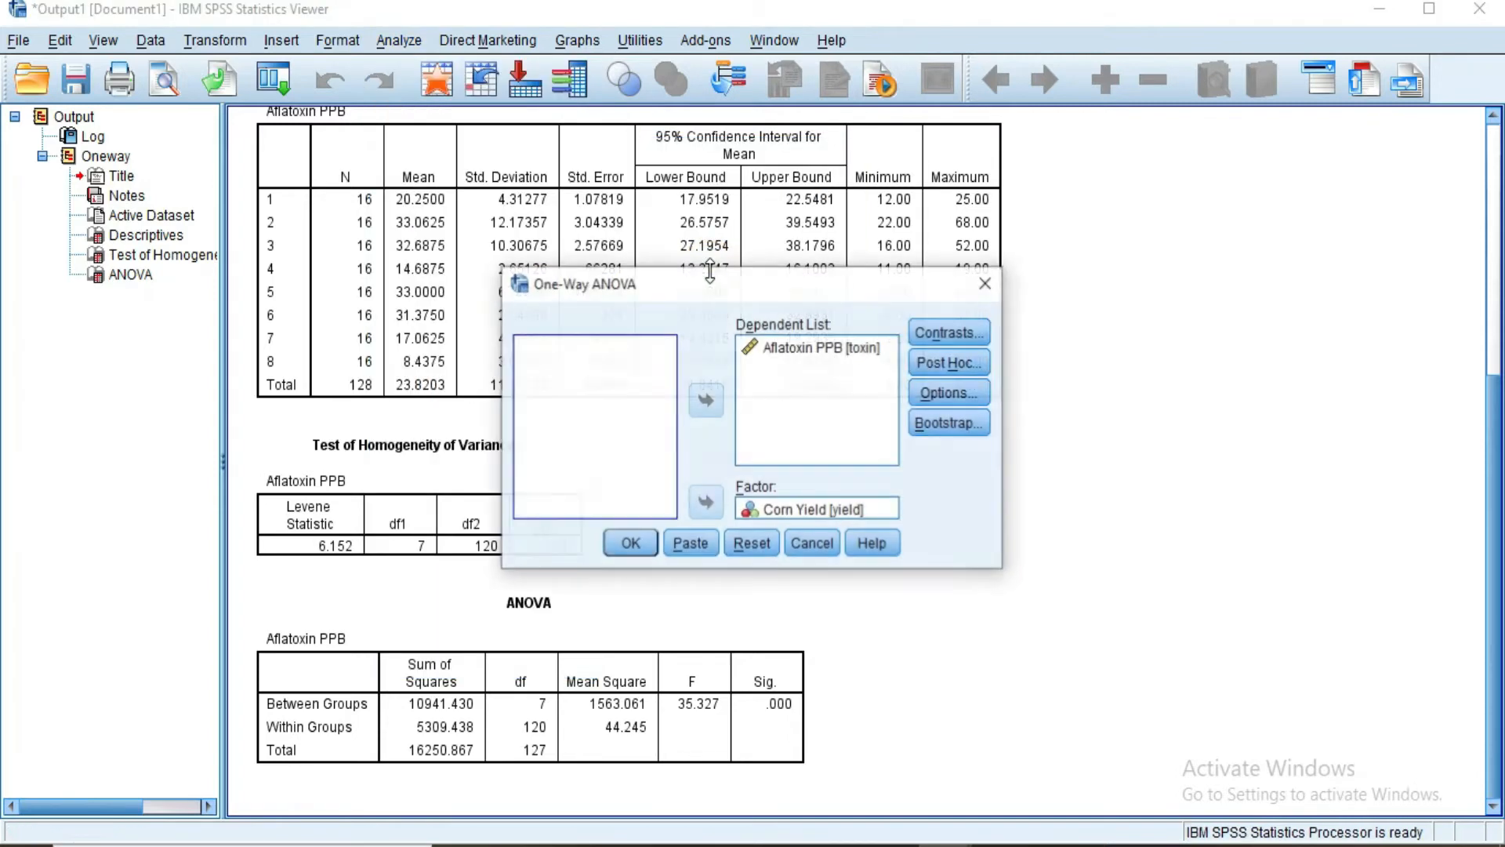
click(966, 365)
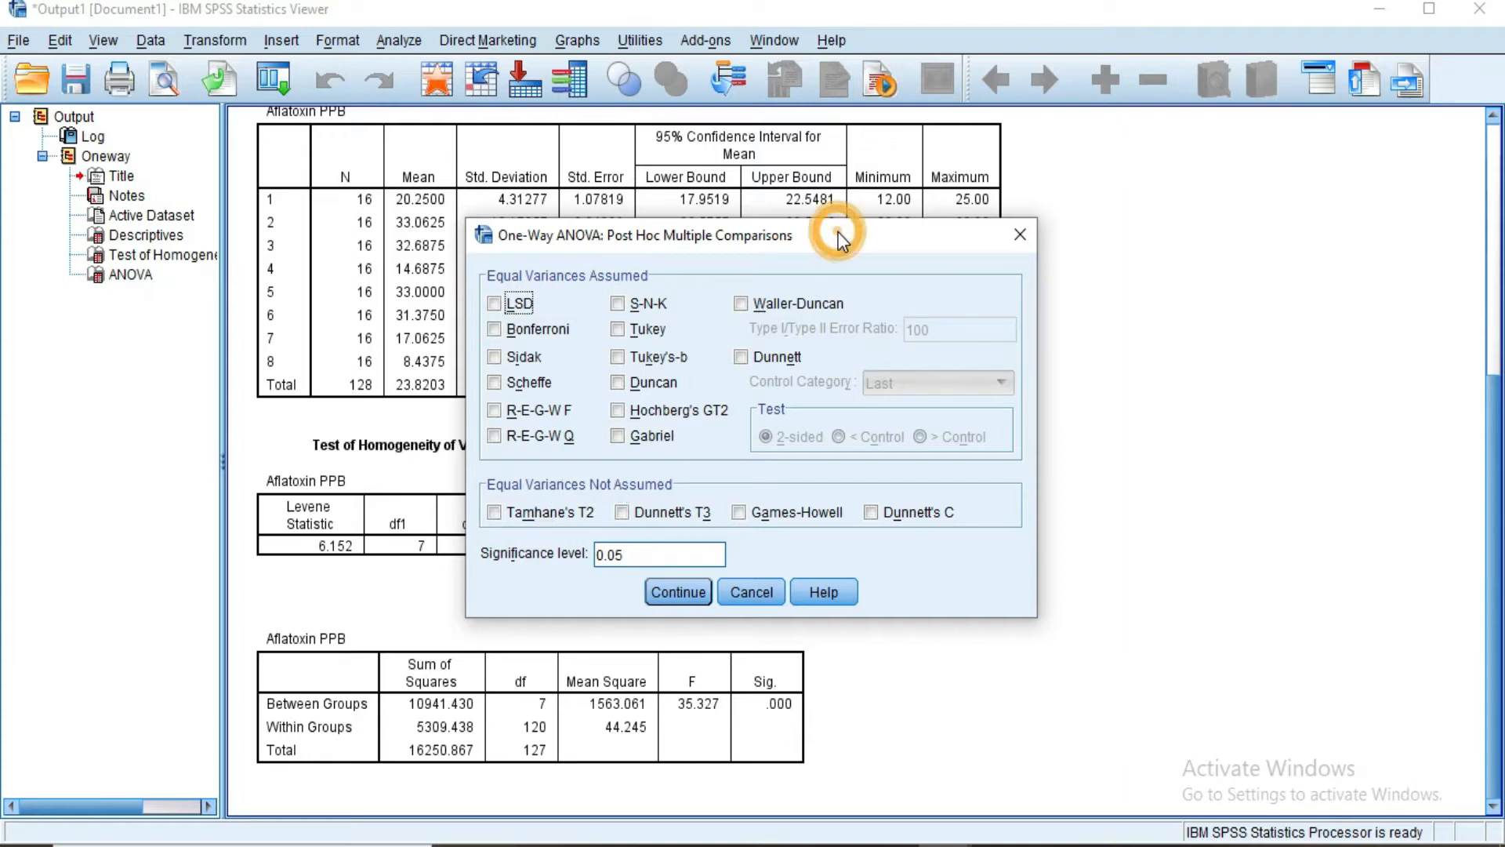
drag(839, 232, 915, 227)
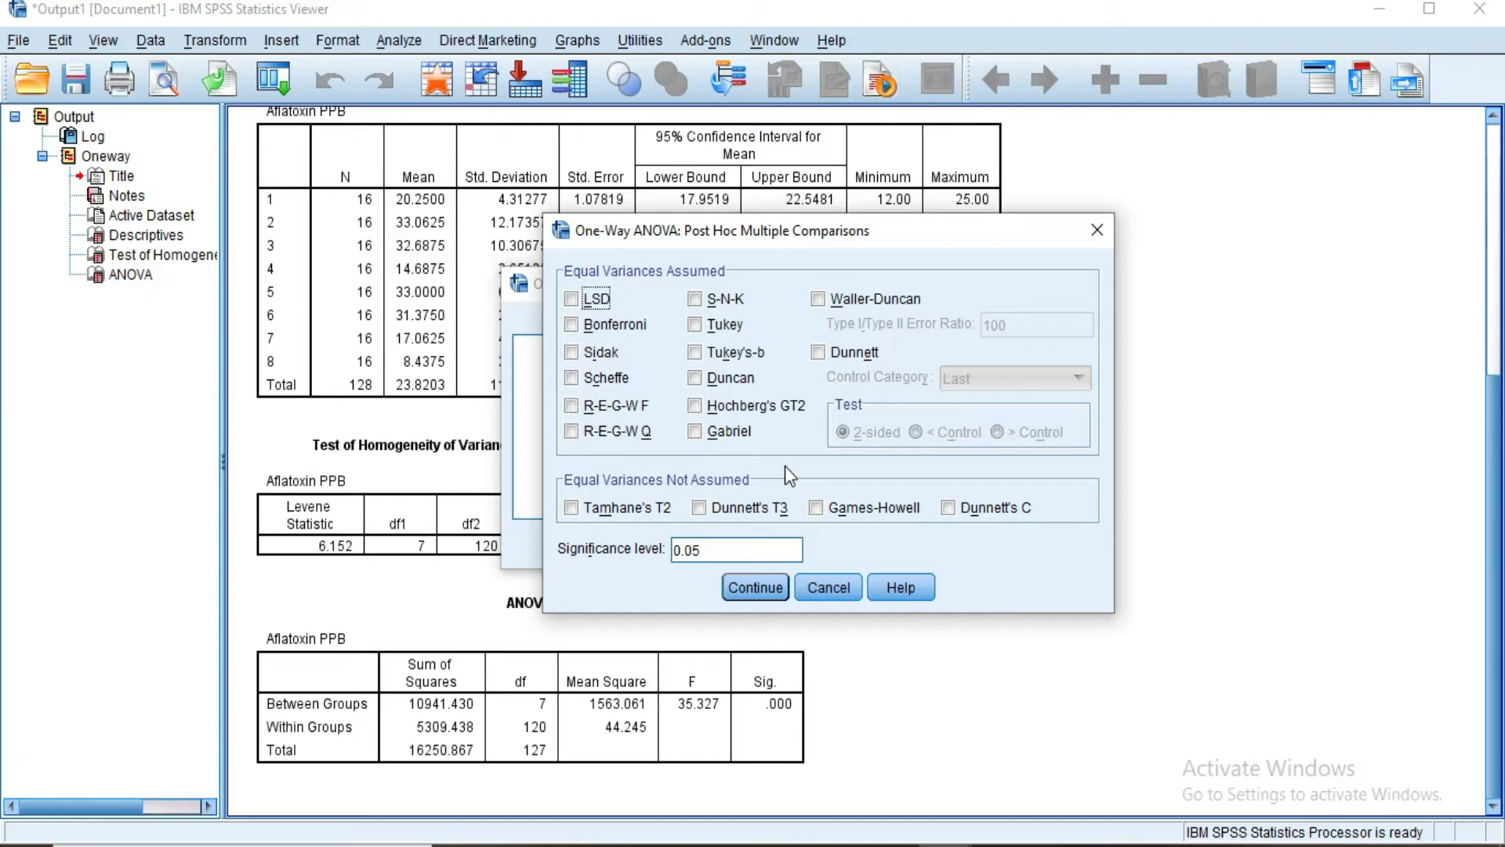
click(572, 508)
click(744, 590)
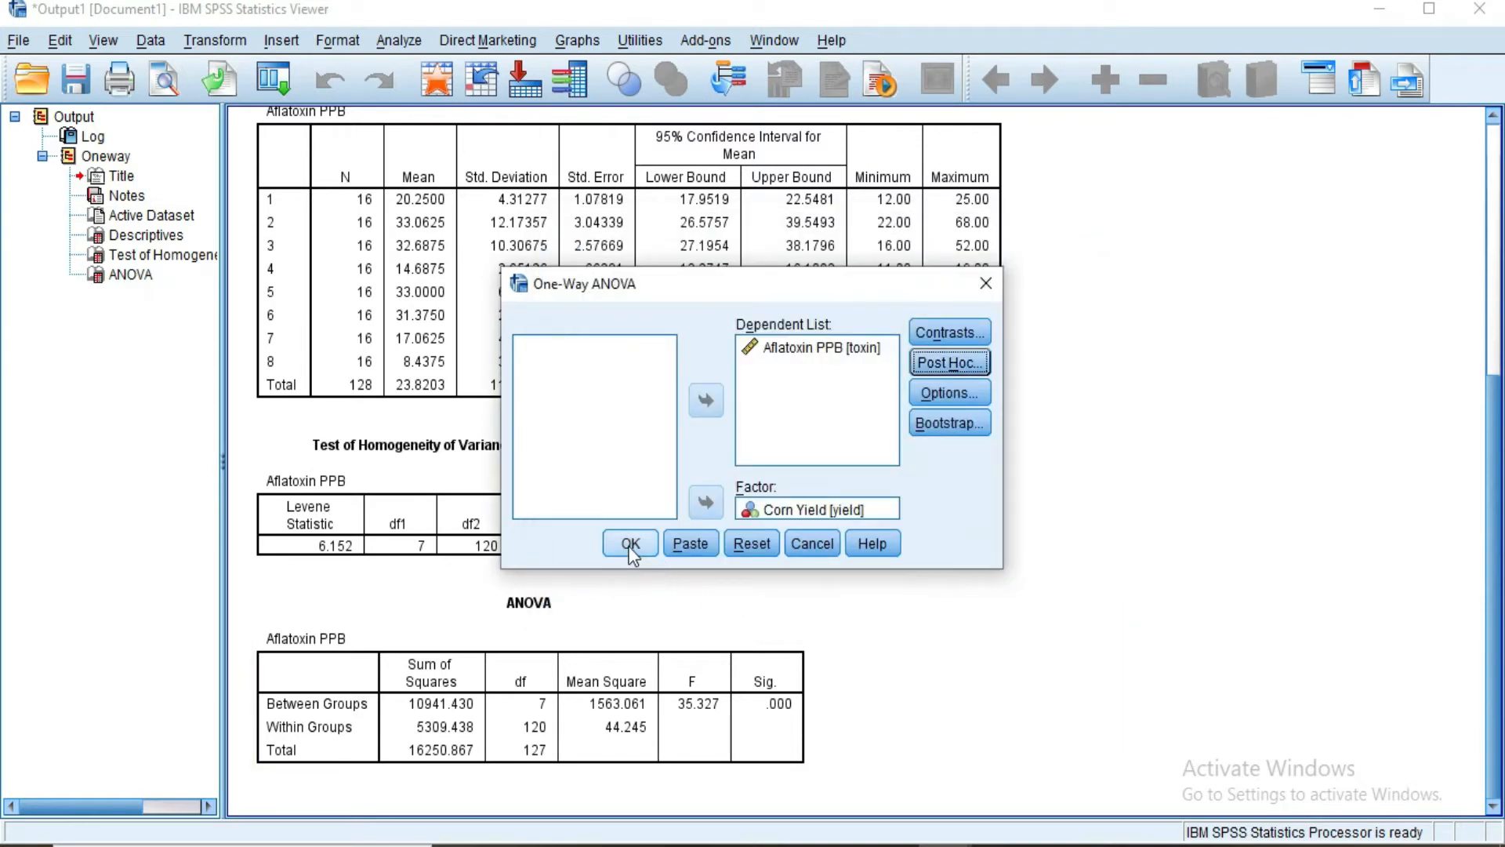
click(631, 545)
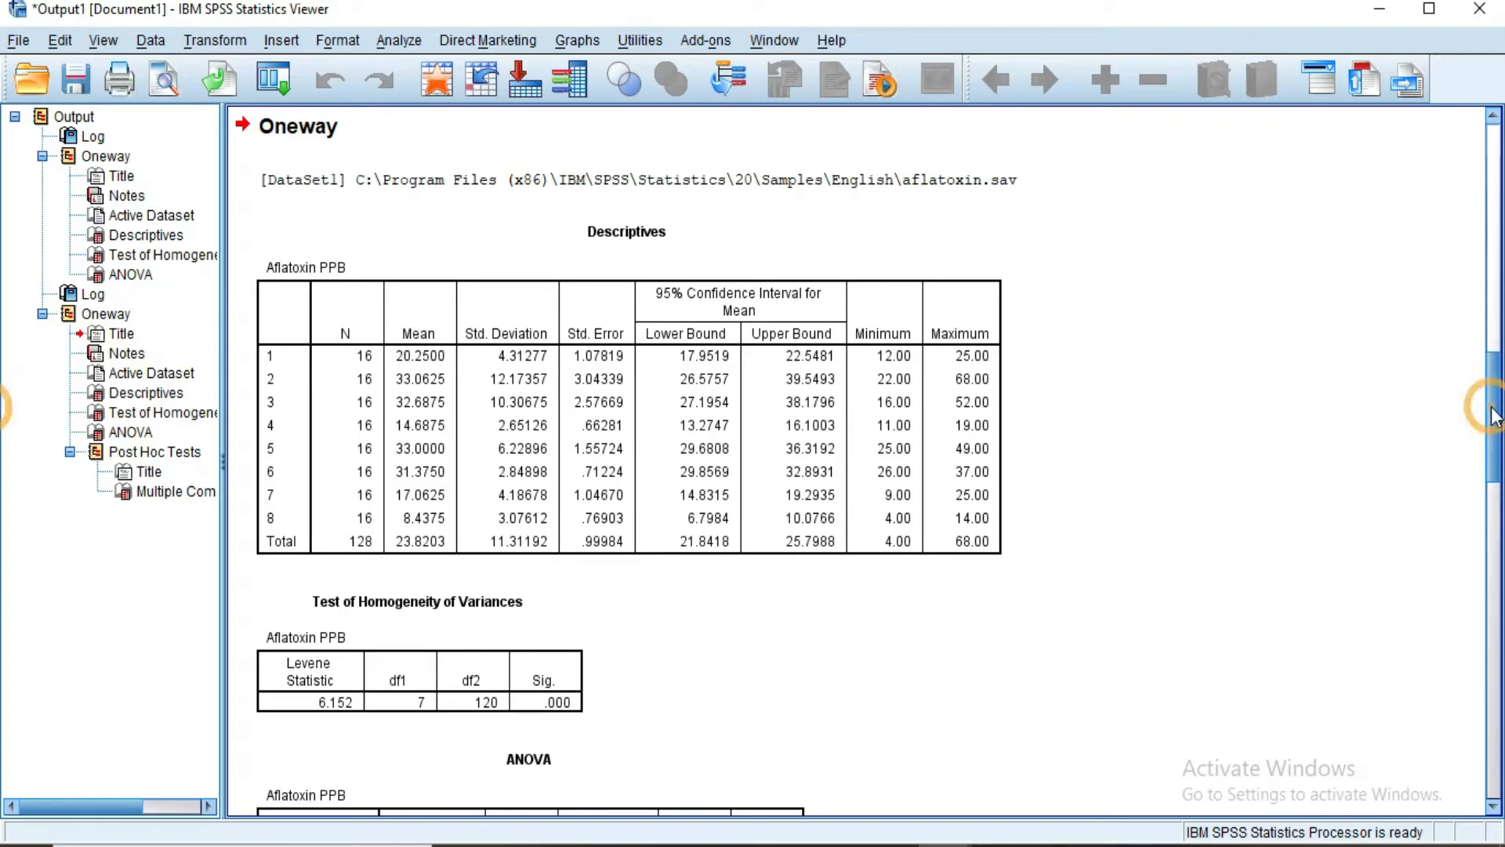
Step: Examine the Tamhane Multiple Comparisons table for the corn yields, and switch to One-Way ANOVA.pdf in Adobe Acrobat Pro
drag(1494, 415, 1503, 569)
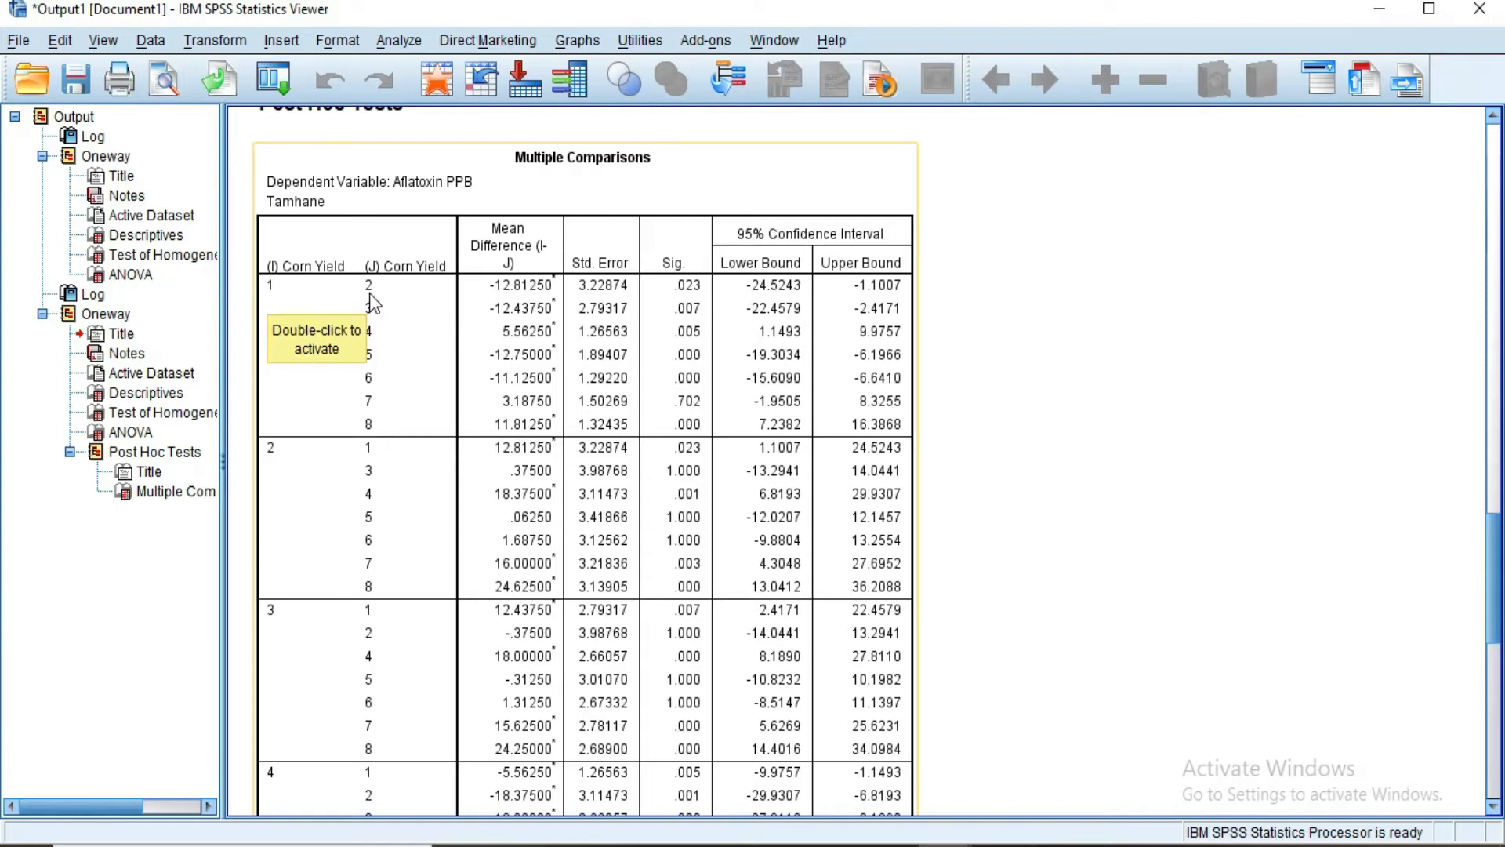
click(1116, 314)
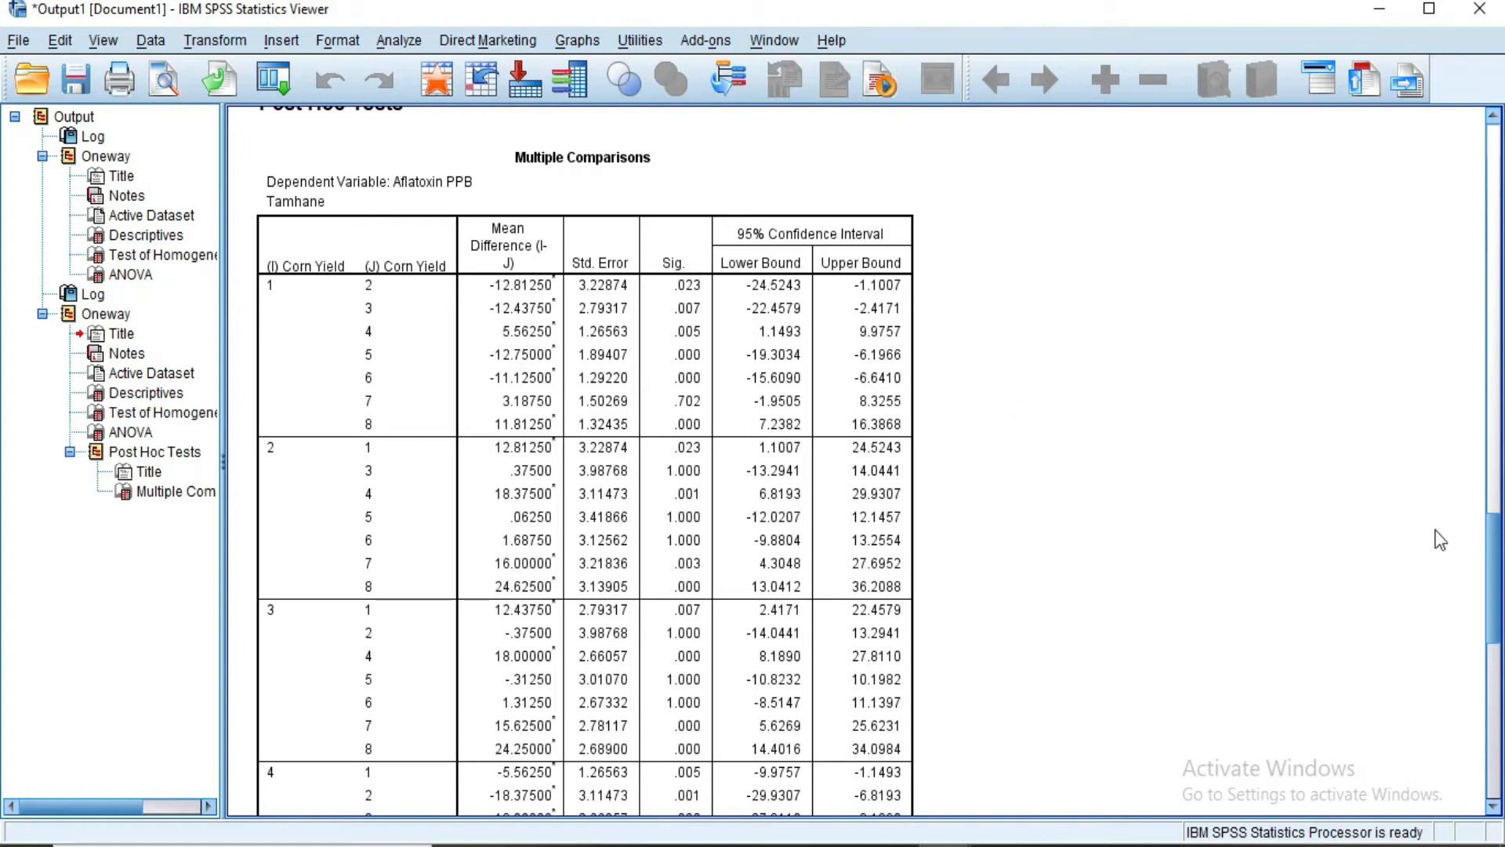
drag(1498, 548, 1431, 155)
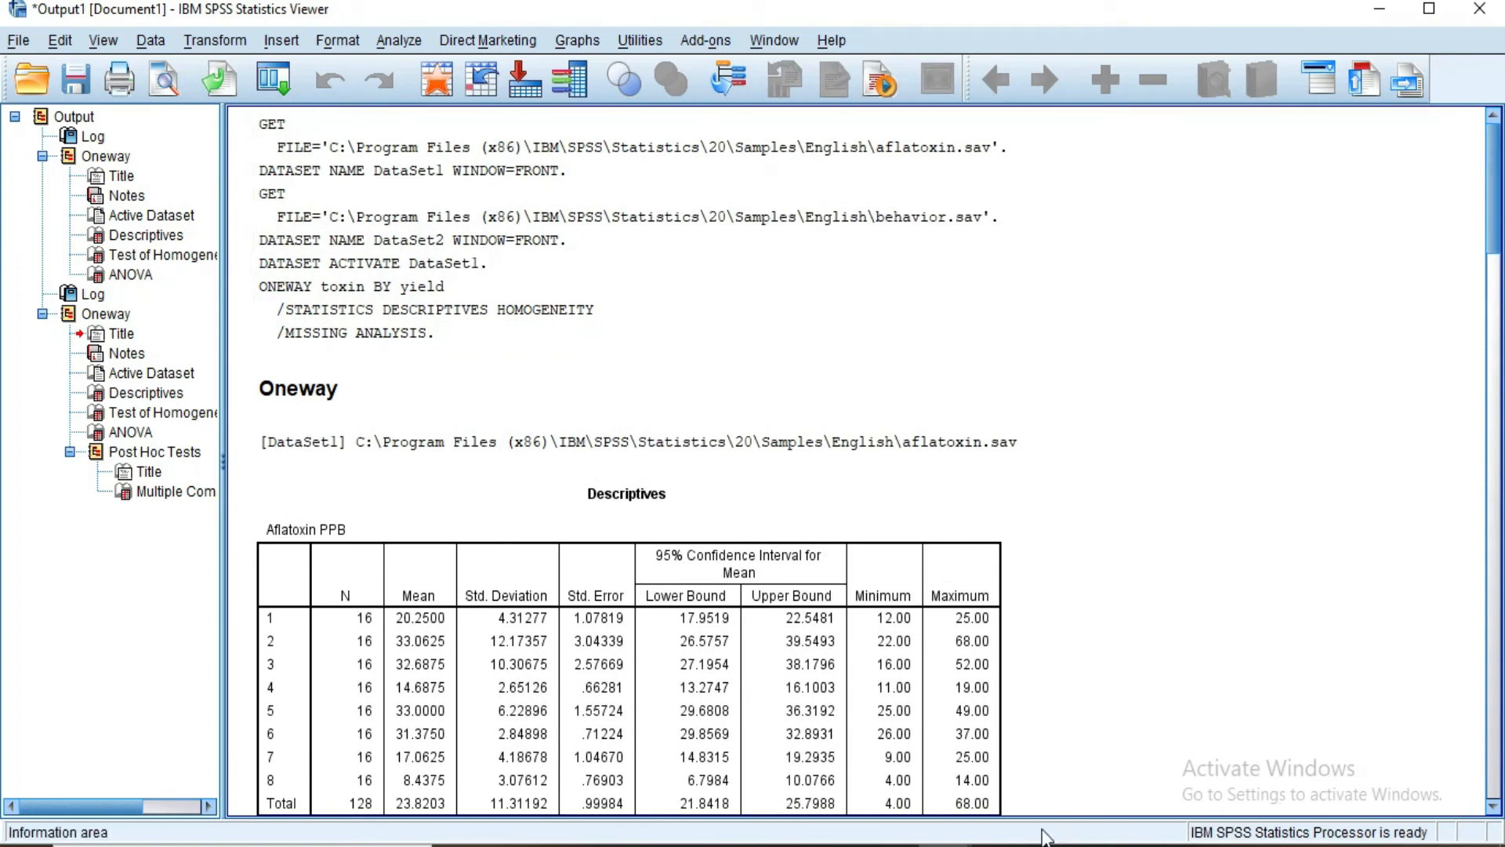
click(999, 845)
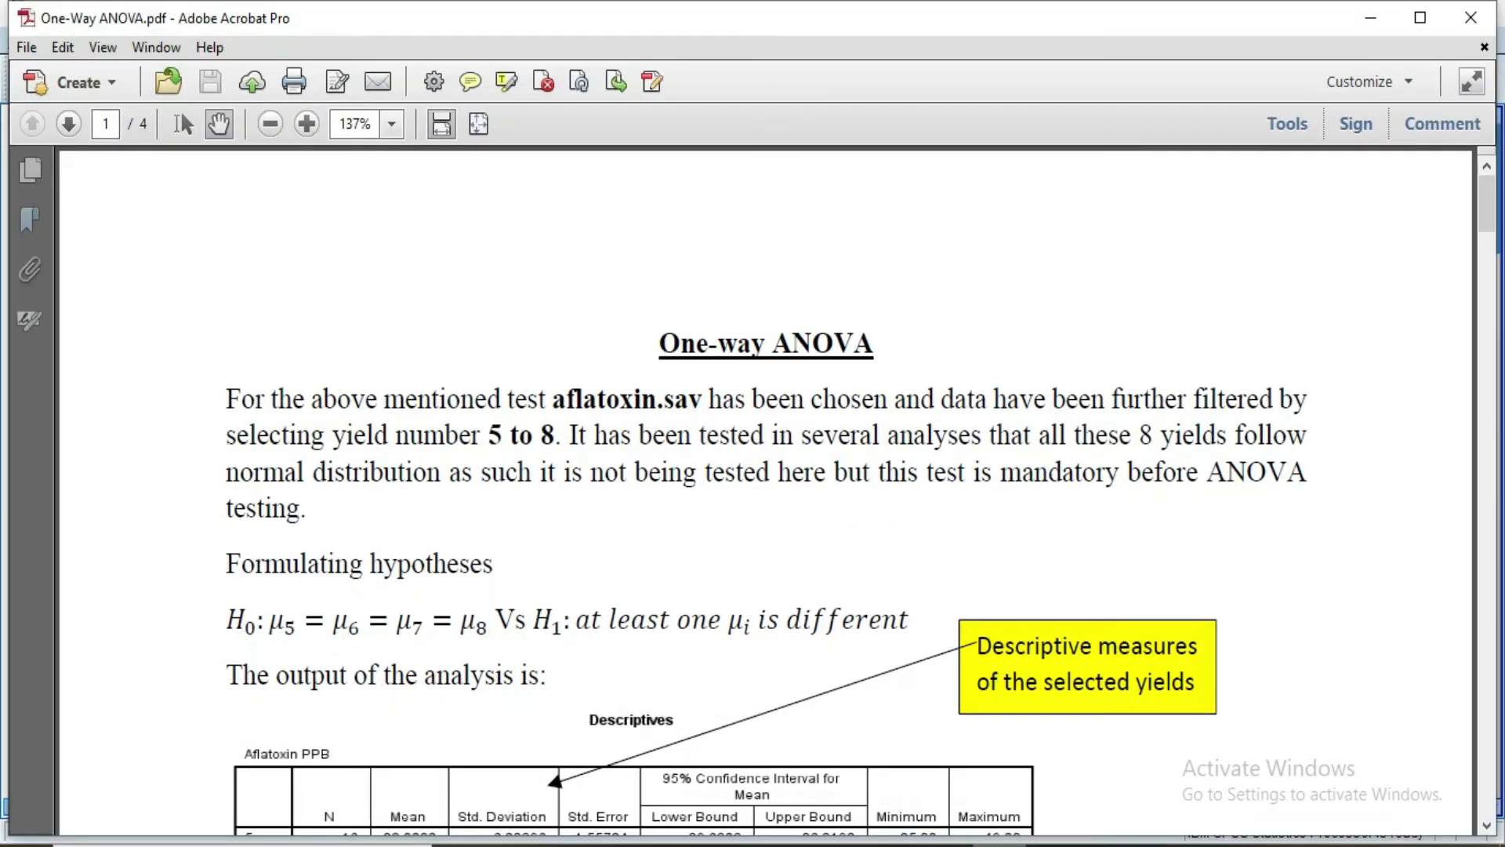